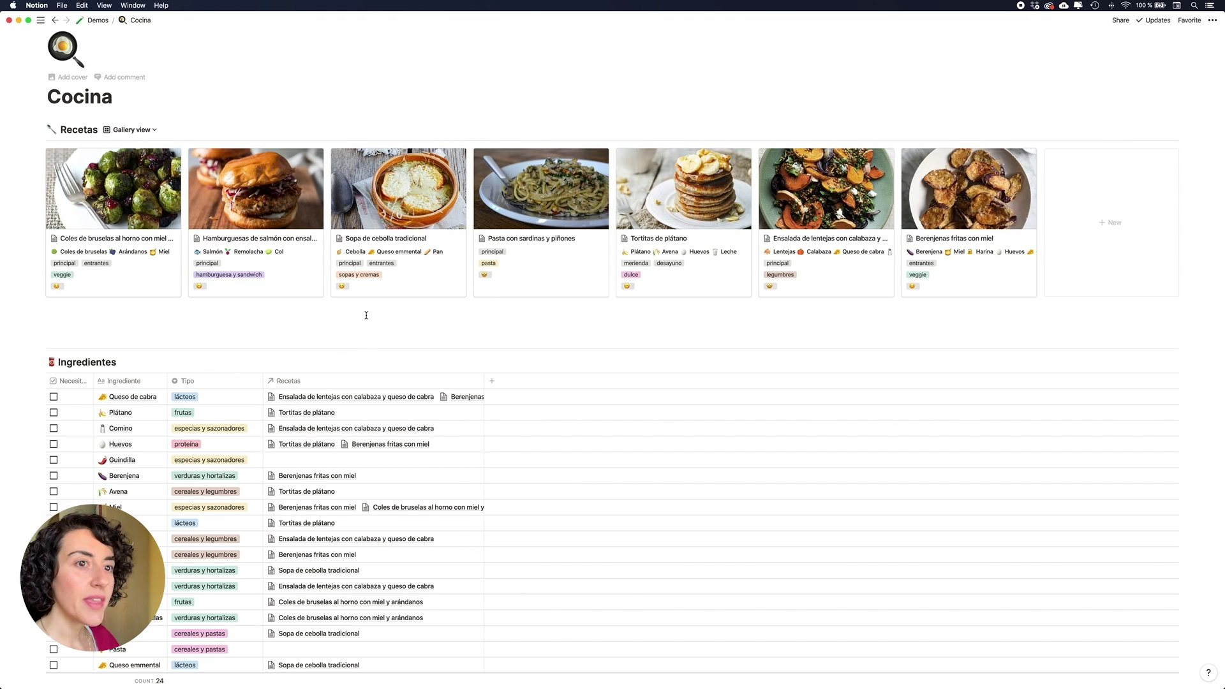
- Switch the Recetas database from the gallery to its Default view
scroll(329, 326, "down", 2)
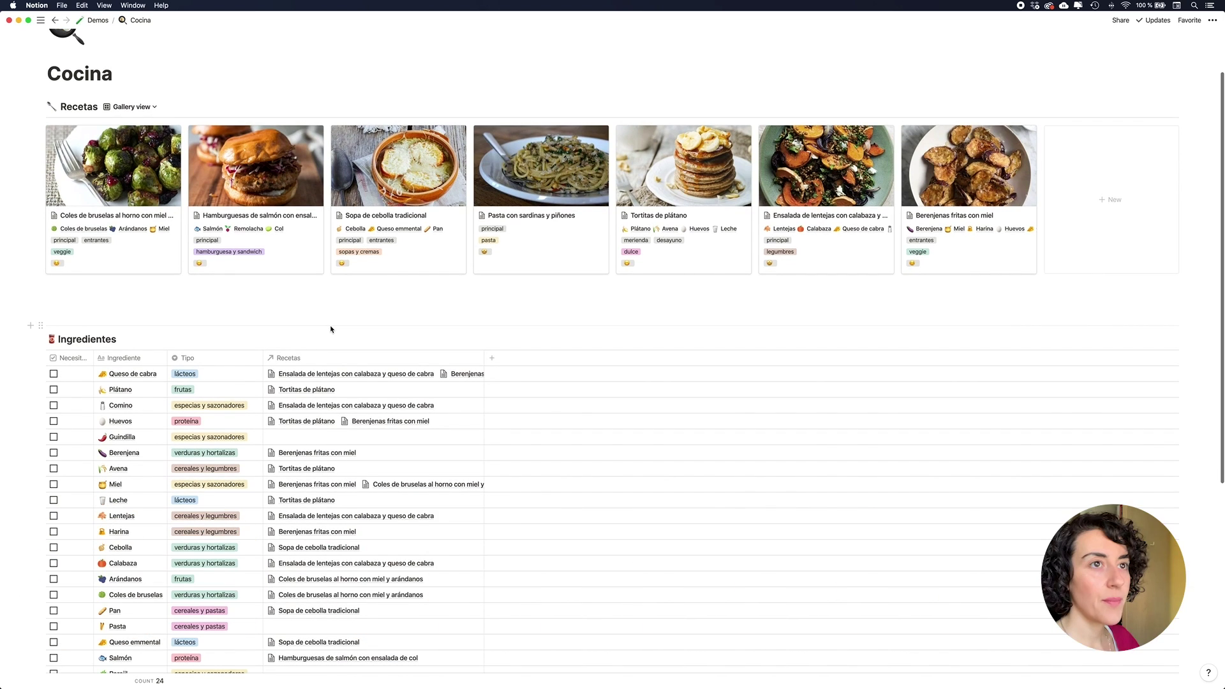
left_click(153, 108)
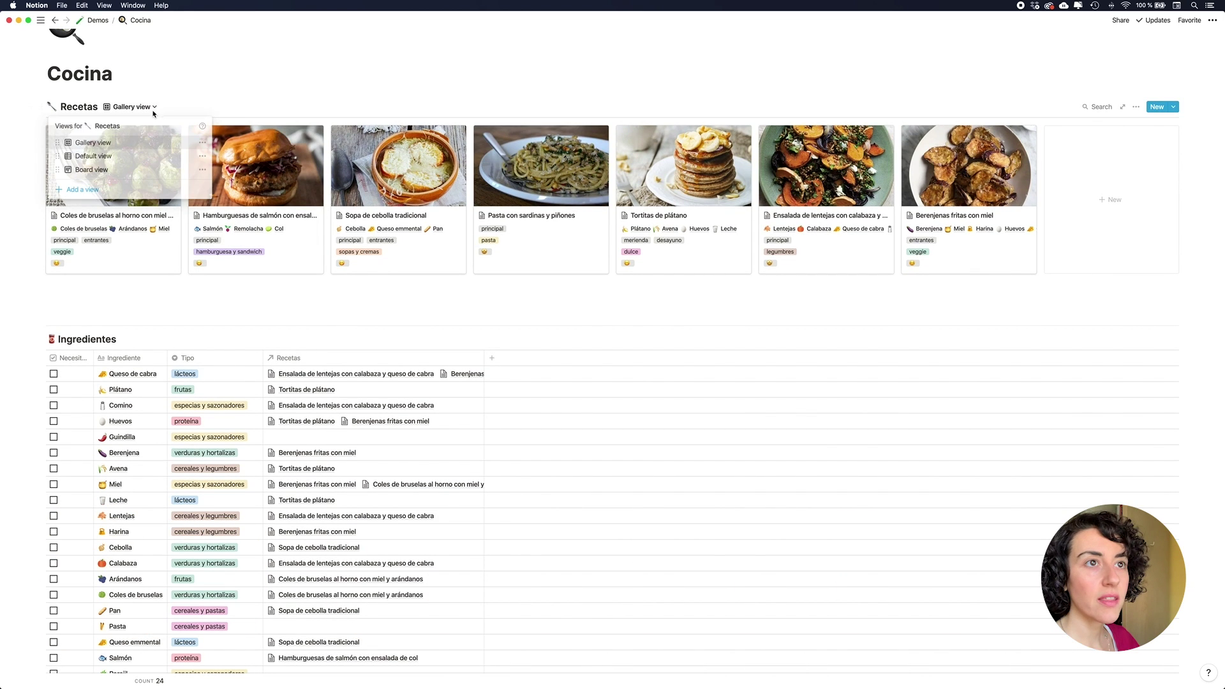
left_click(107, 156)
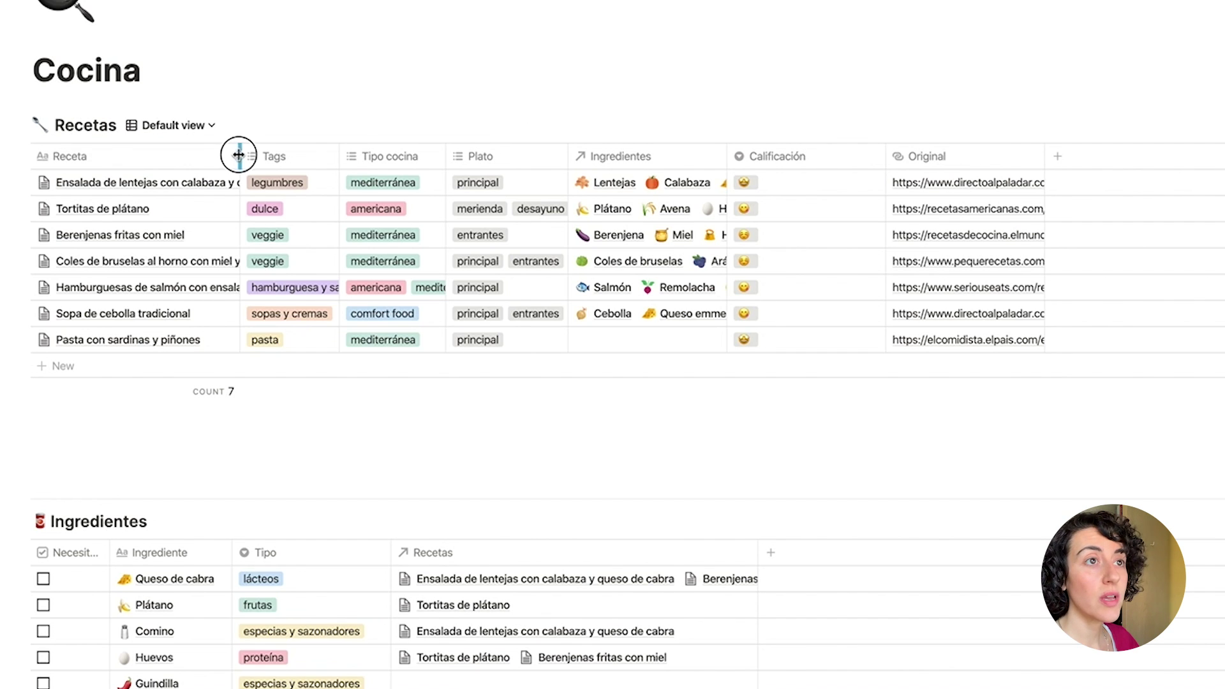
- Widen the Receta, Tags and Plato columns of the Recetas table and narrow its Calificación column
left_click_drag(239, 156, 336, 157)
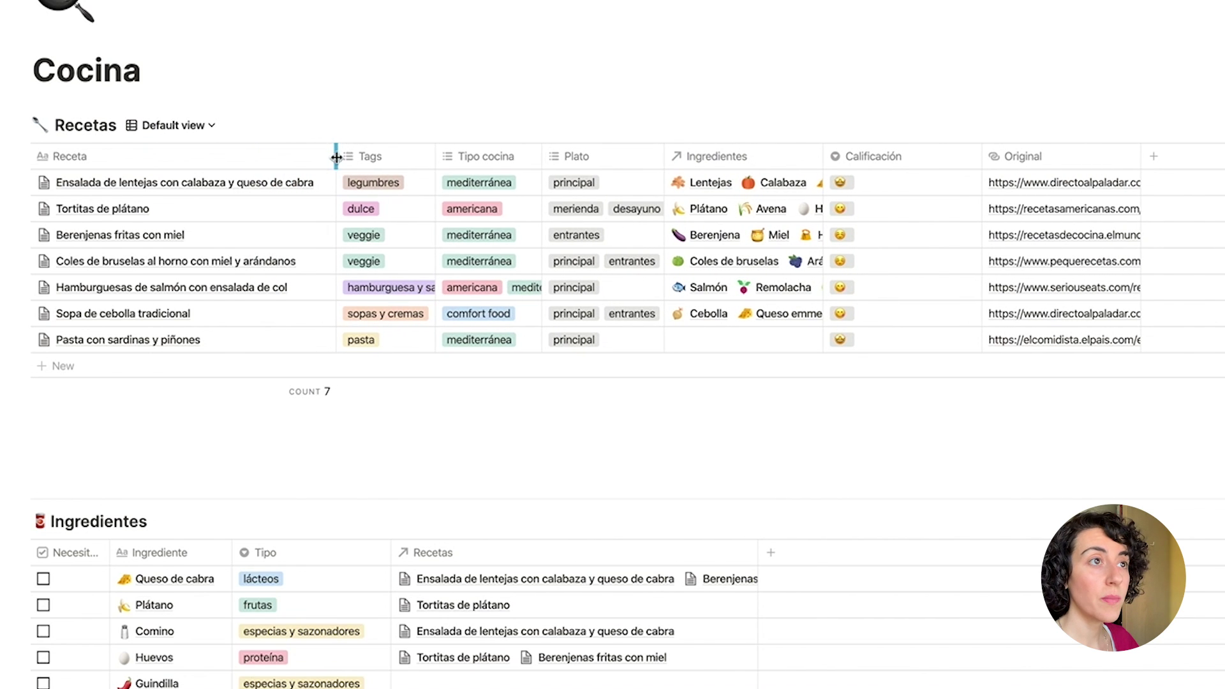
left_click_drag(435, 157, 472, 157)
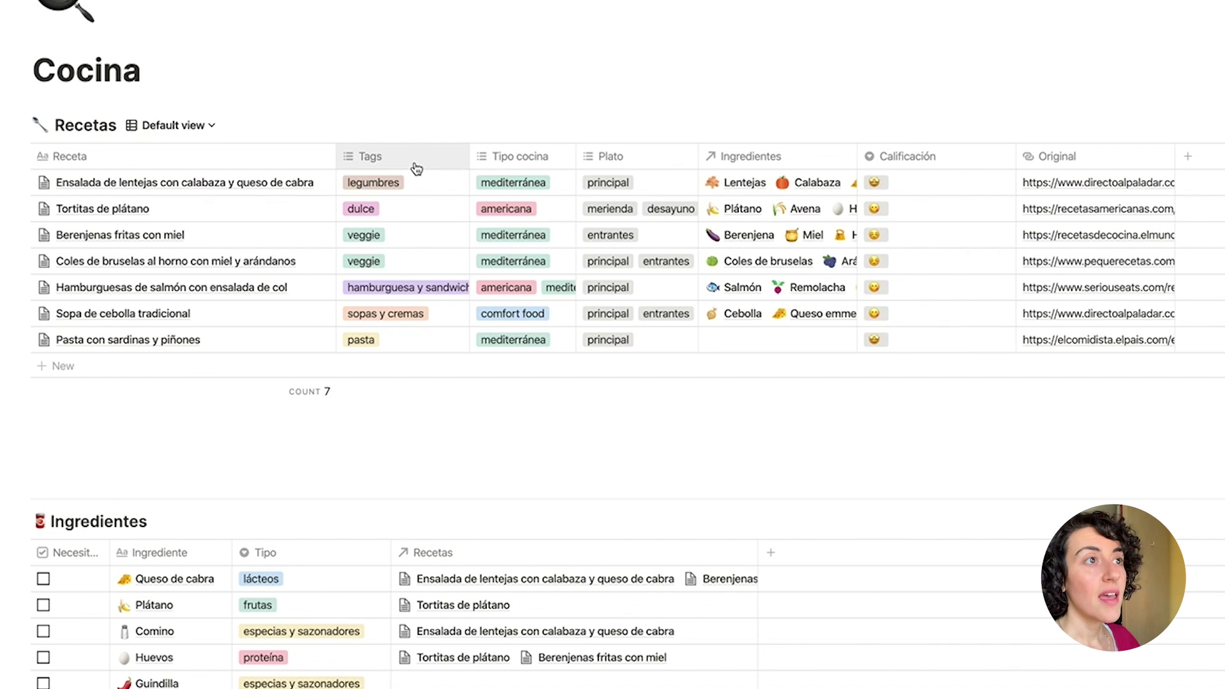
scroll(638, 192, "down", 1)
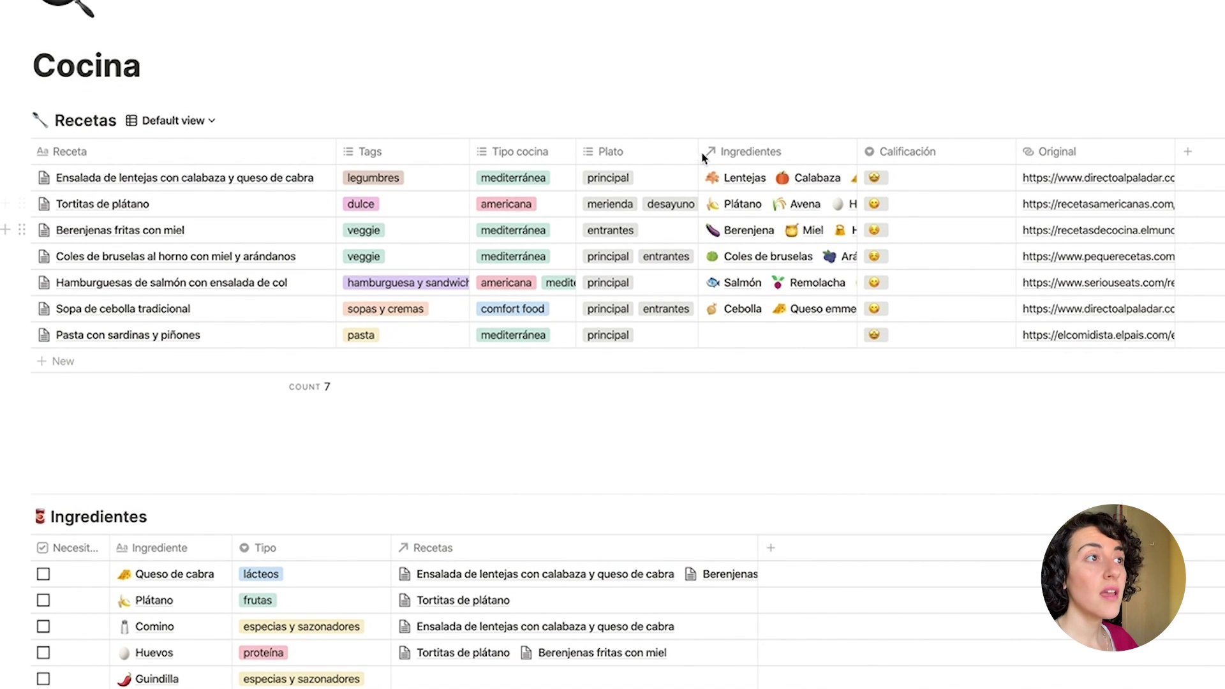
left_click_drag(698, 154, 715, 155)
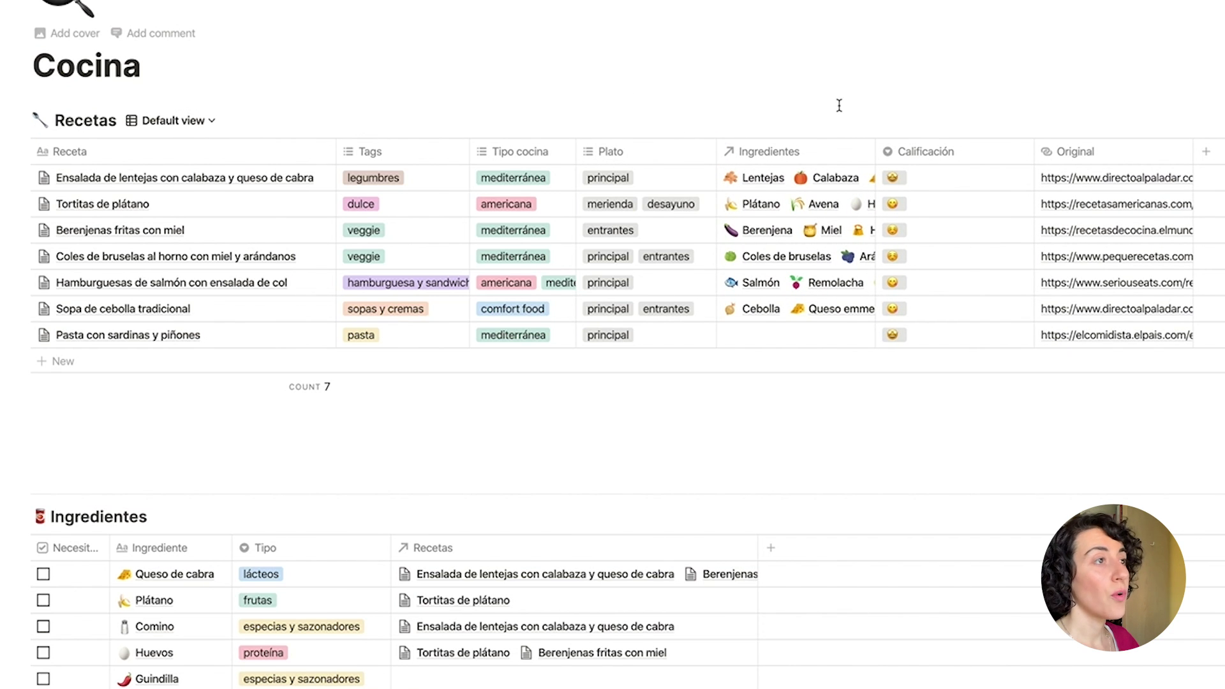
scroll(836, 121, "up", 1)
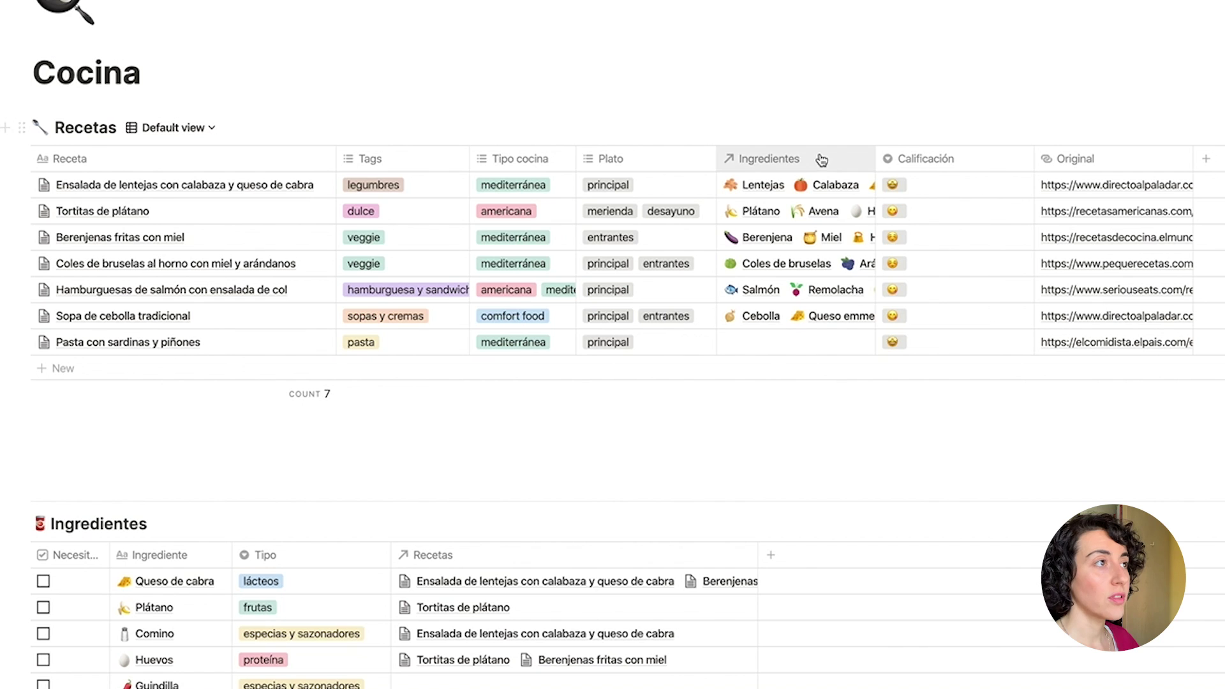
left_click_drag(1033, 155, 967, 157)
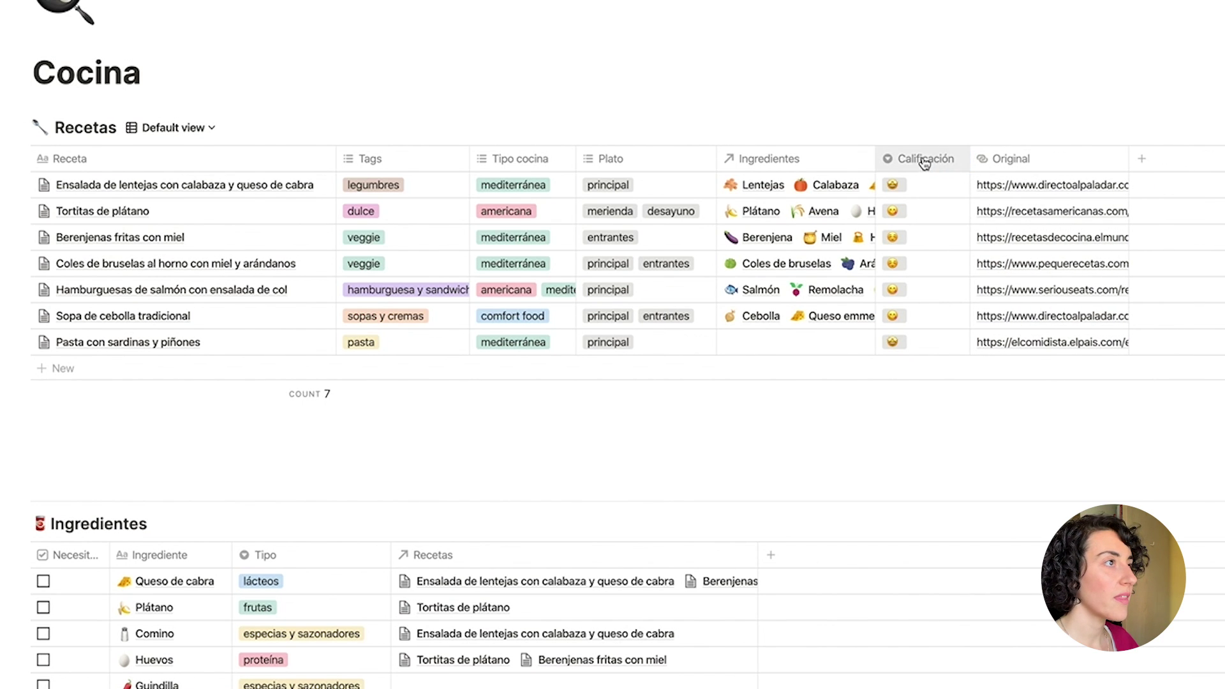
- Review the Calificación options of the lentil salad recipe, and widen the Original and Ingredientes columns of the Recetas table
left_click(941, 191)
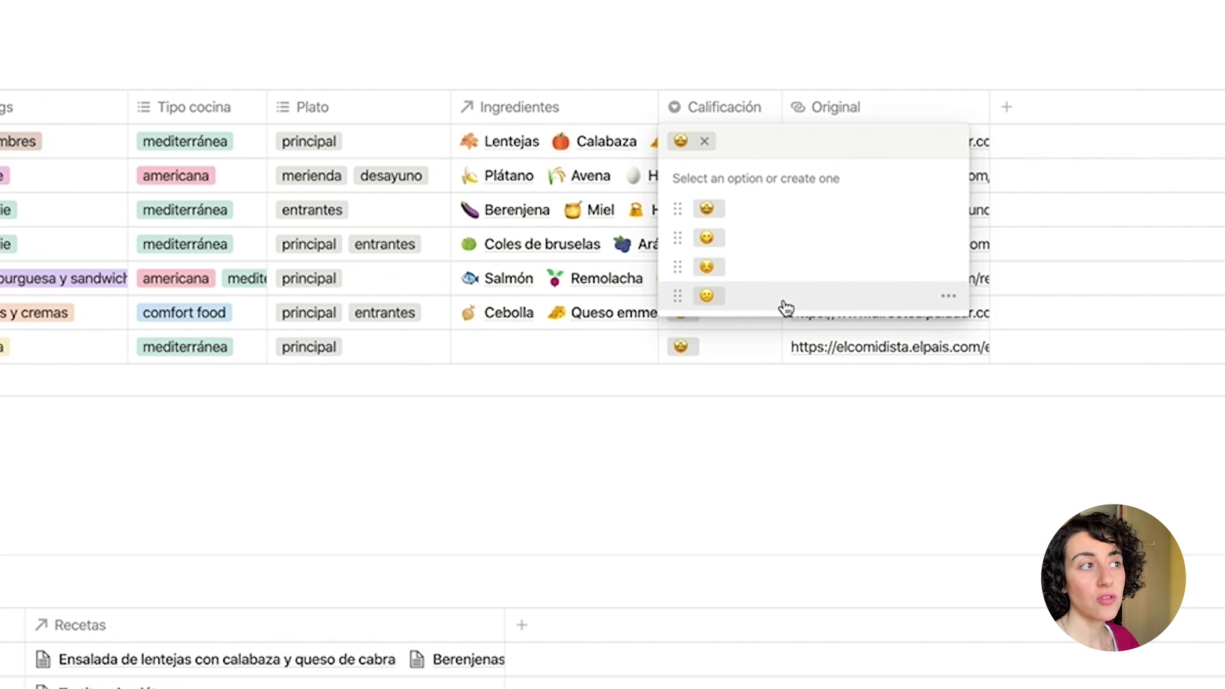
key("Escape")
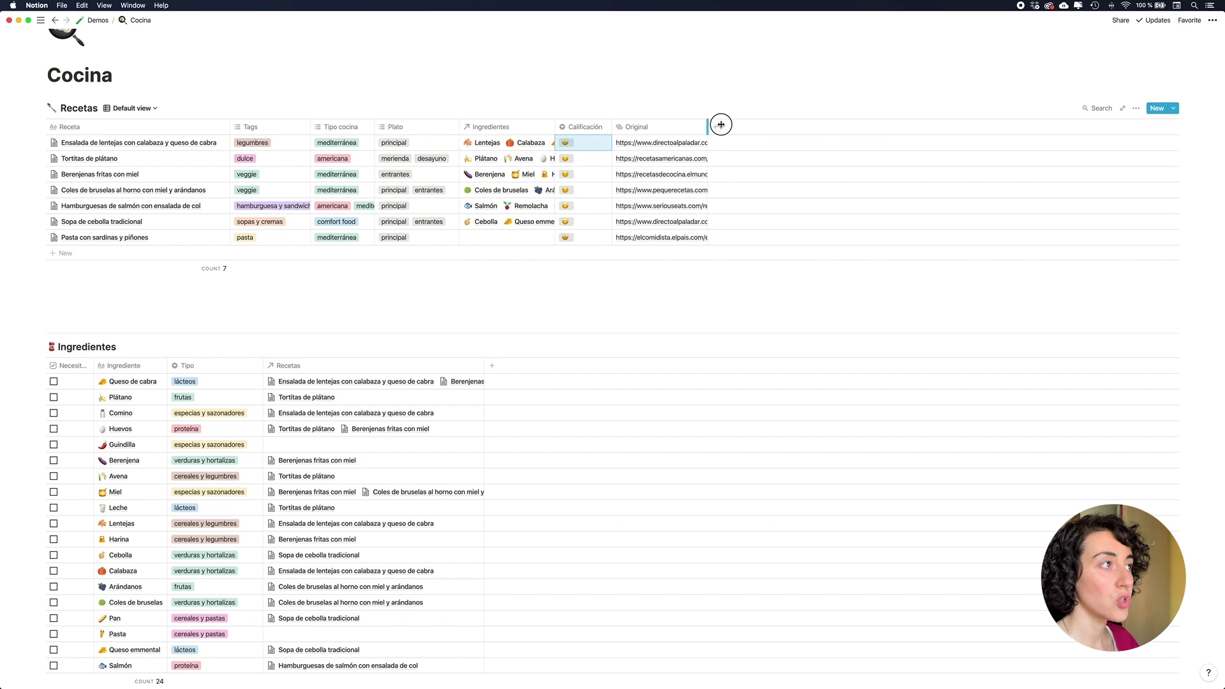
left_click_drag(720, 125, 847, 127)
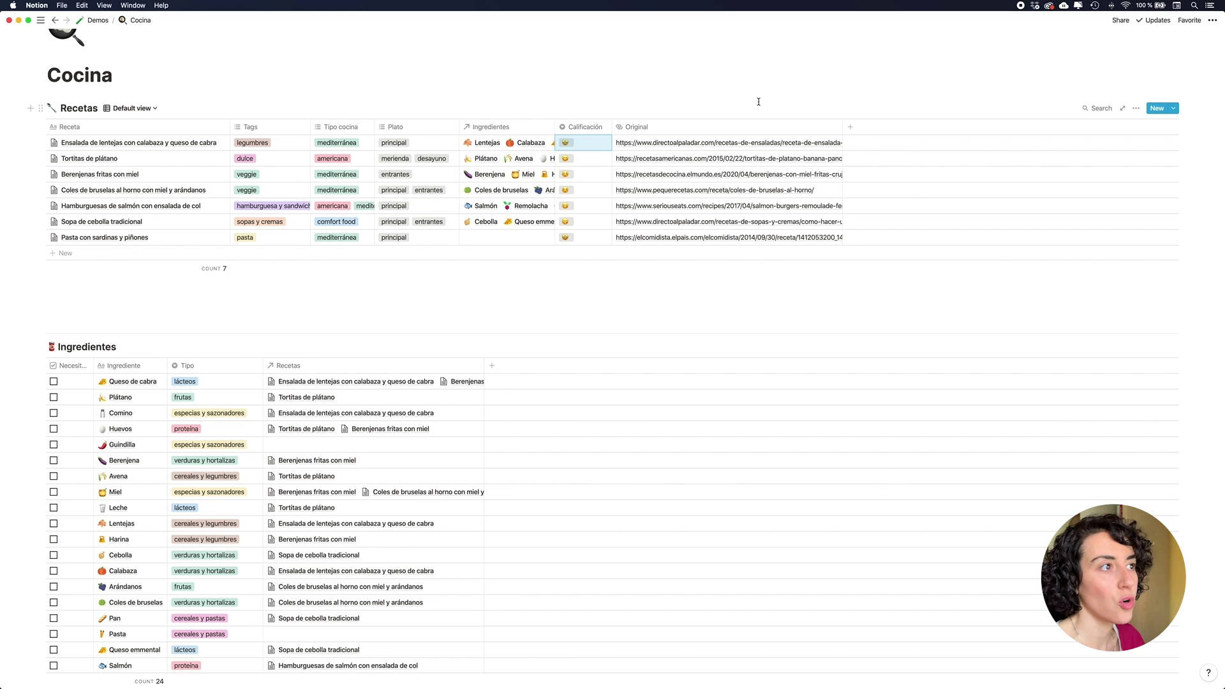
scroll(759, 101, "up", 2)
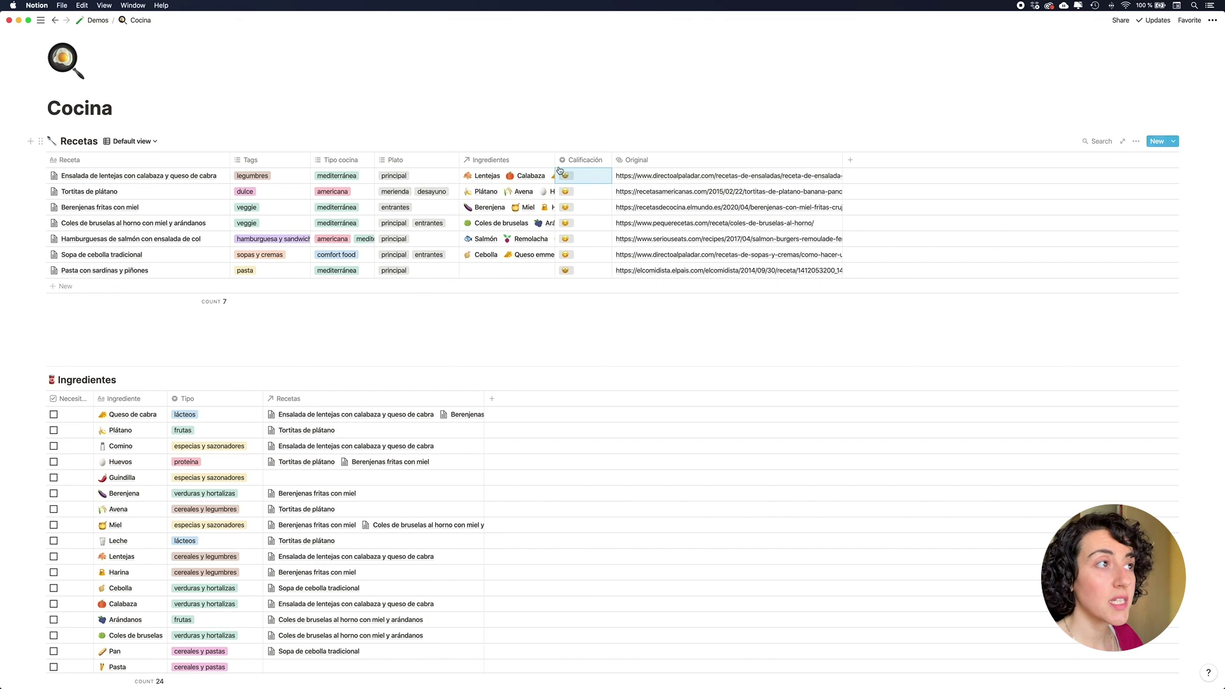
left_click_drag(556, 157, 627, 156)
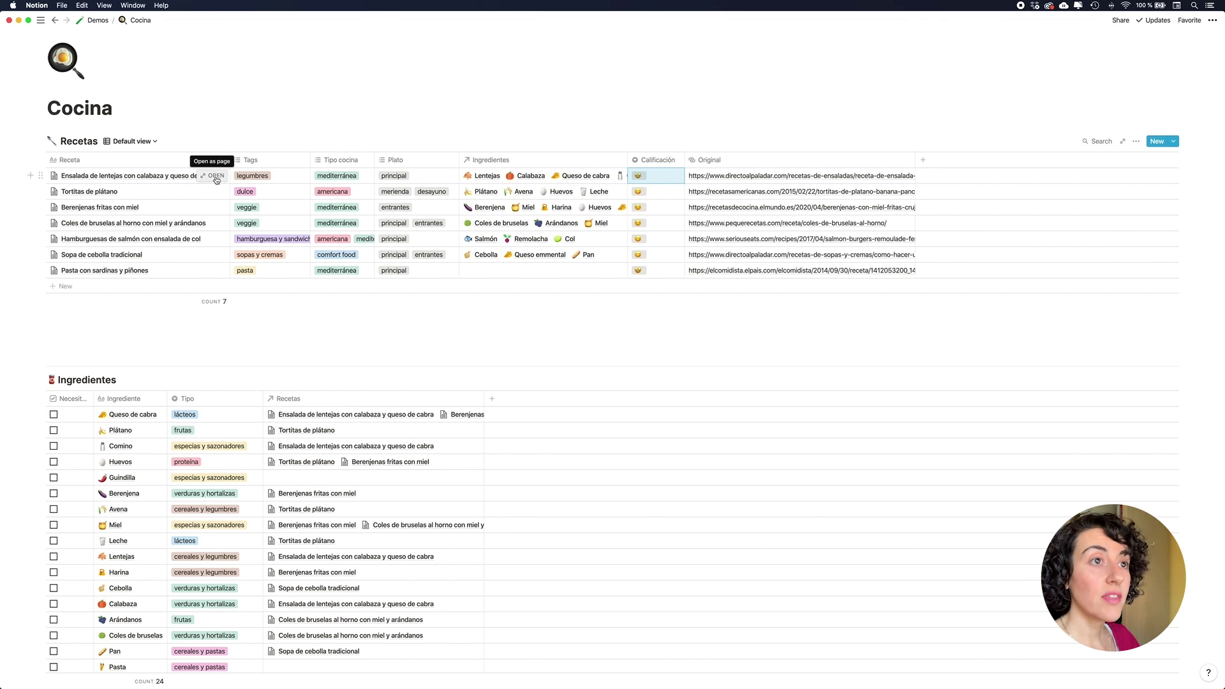
- Open the recipe Ensalada de lentejas con calabaza y queso de cabra and view its linked ingredient Calabaza
left_click(216, 178)
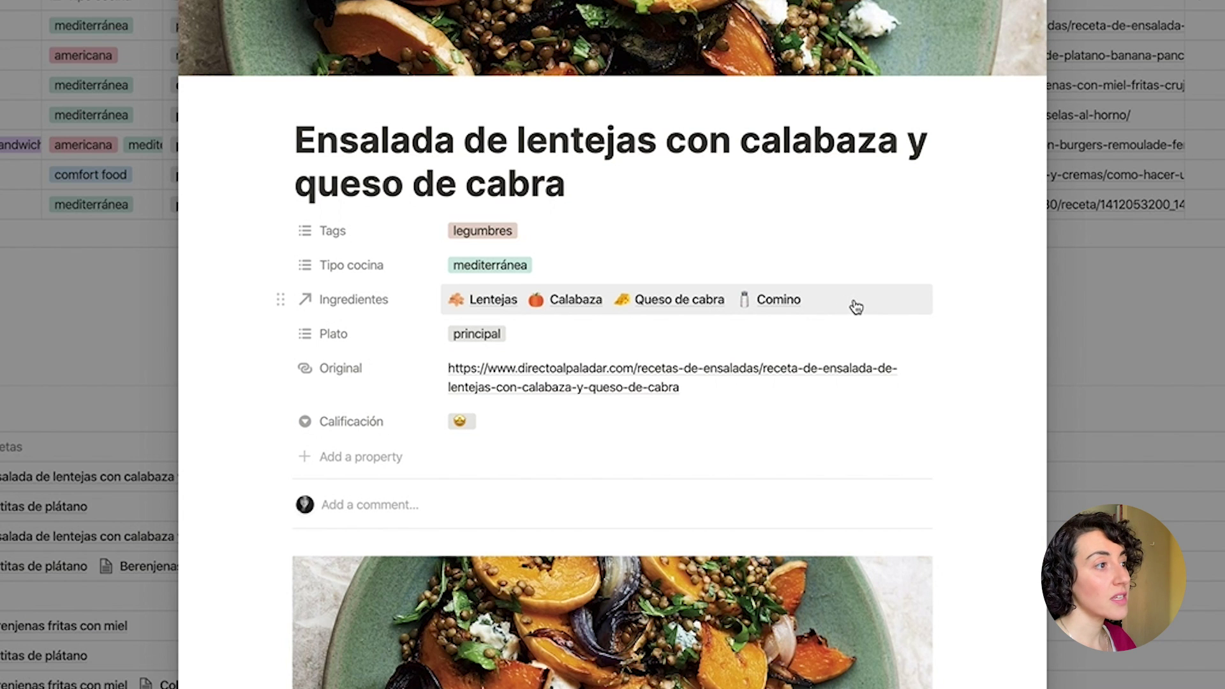
scroll(849, 307, "down", 1)
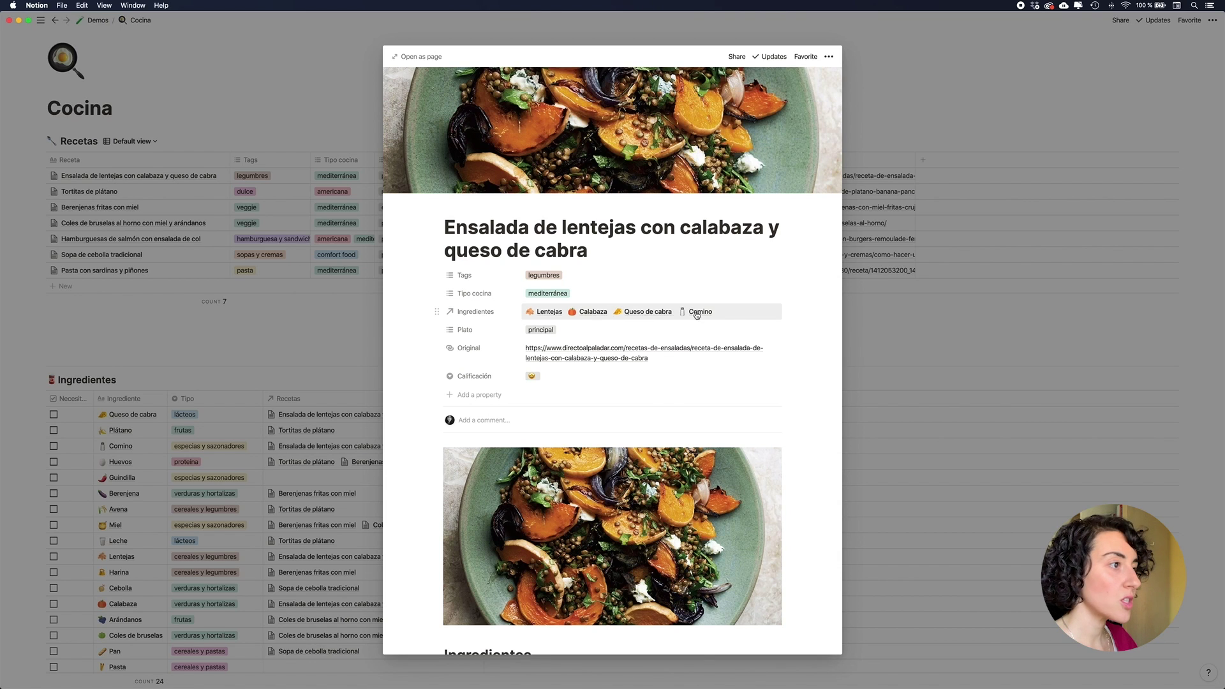
left_click(592, 312)
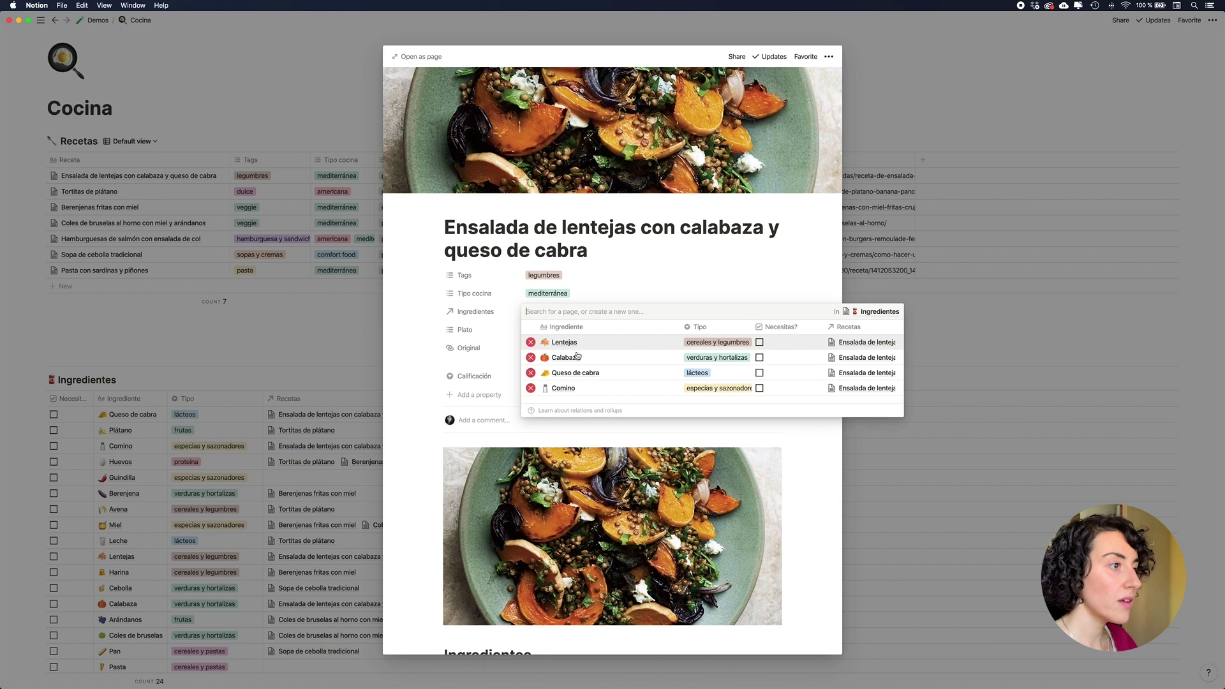
left_click(569, 357)
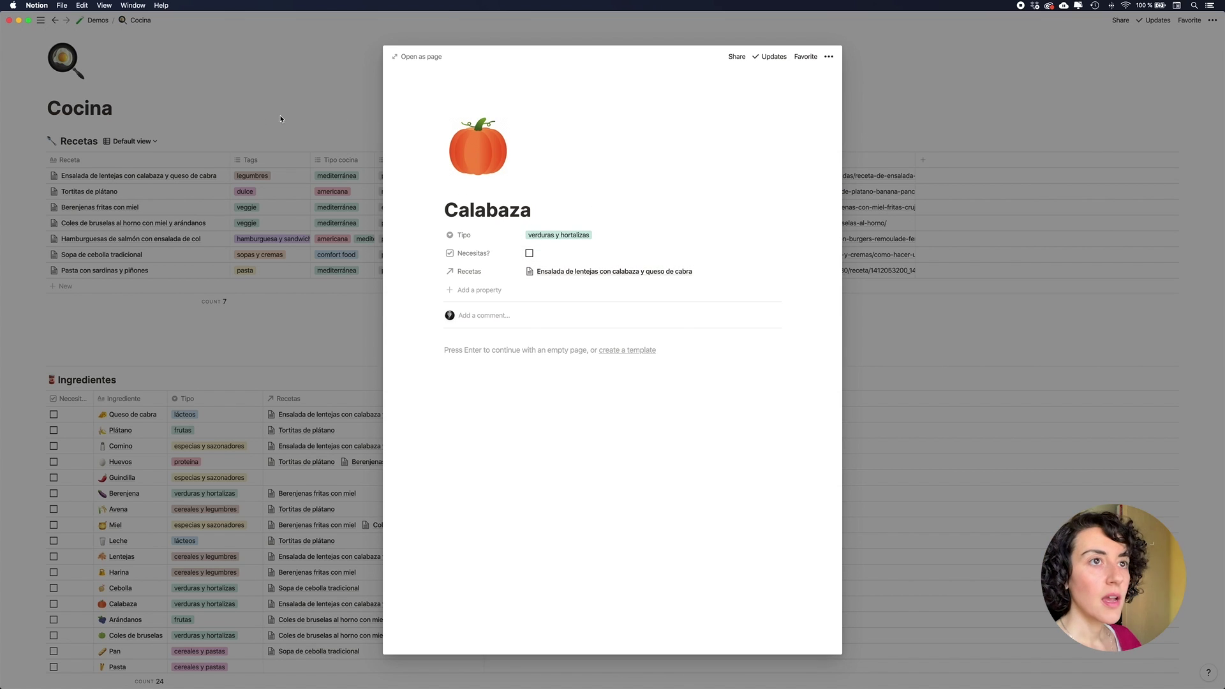
- Close the Calabaza page and switch the Recetas database to its Gallery view
left_click(143, 146)
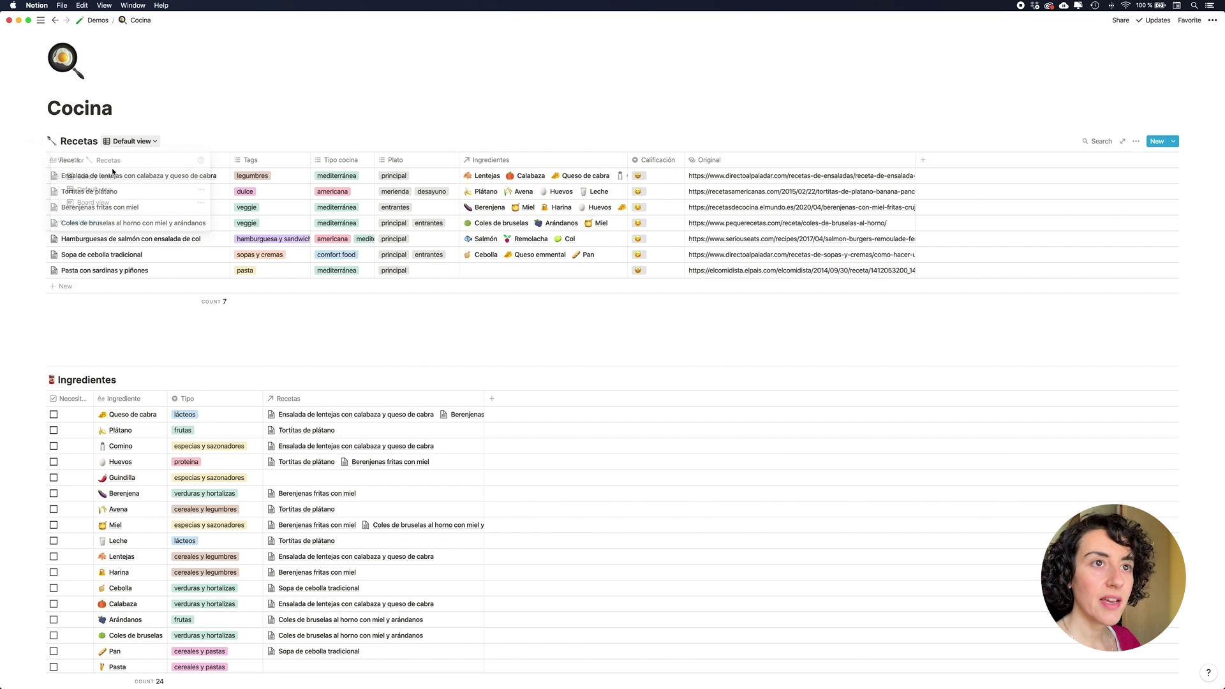
left_click(131, 141)
left_click(102, 176)
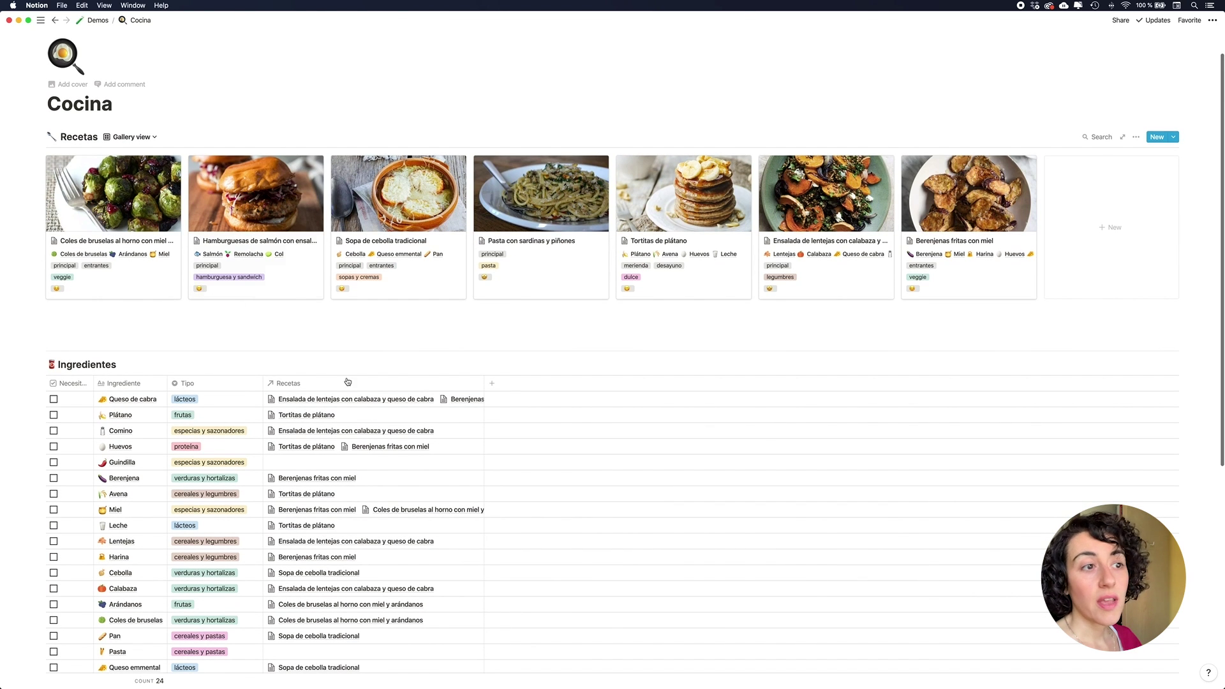
- Widen the Necesitas? column of the Ingredientes table so its full heading fits
scroll(319, 330, "down", 1)
scroll(320, 330, "down", 4)
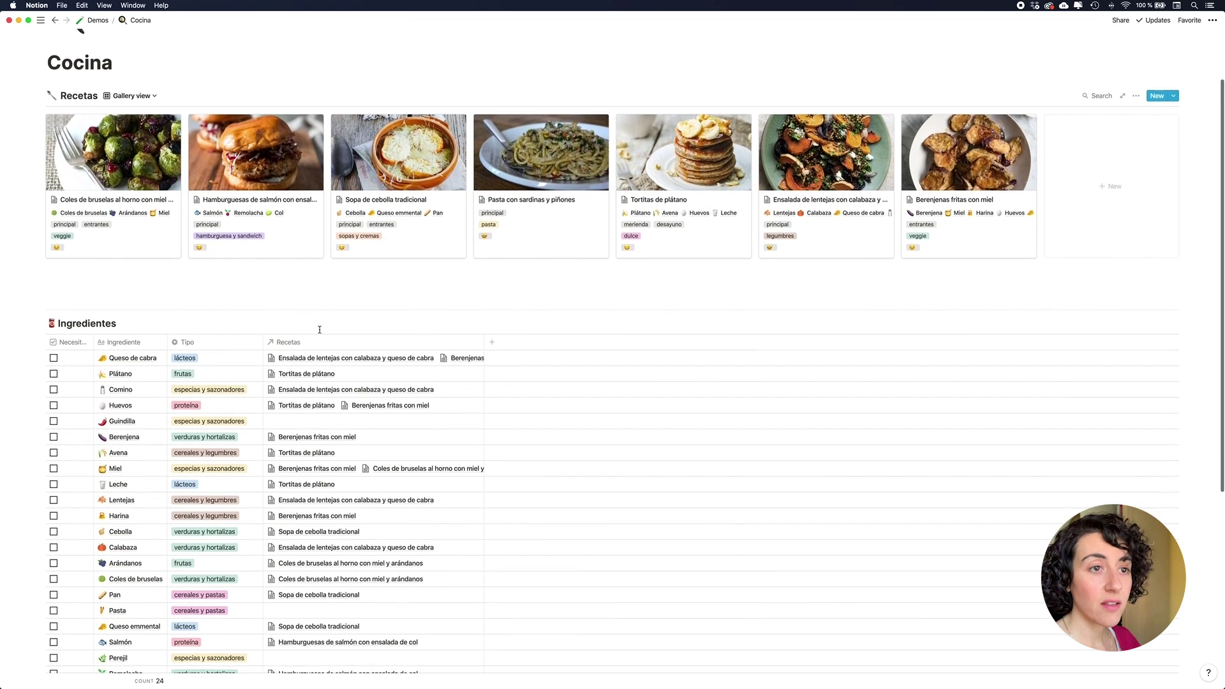
scroll(321, 333, "down", 1)
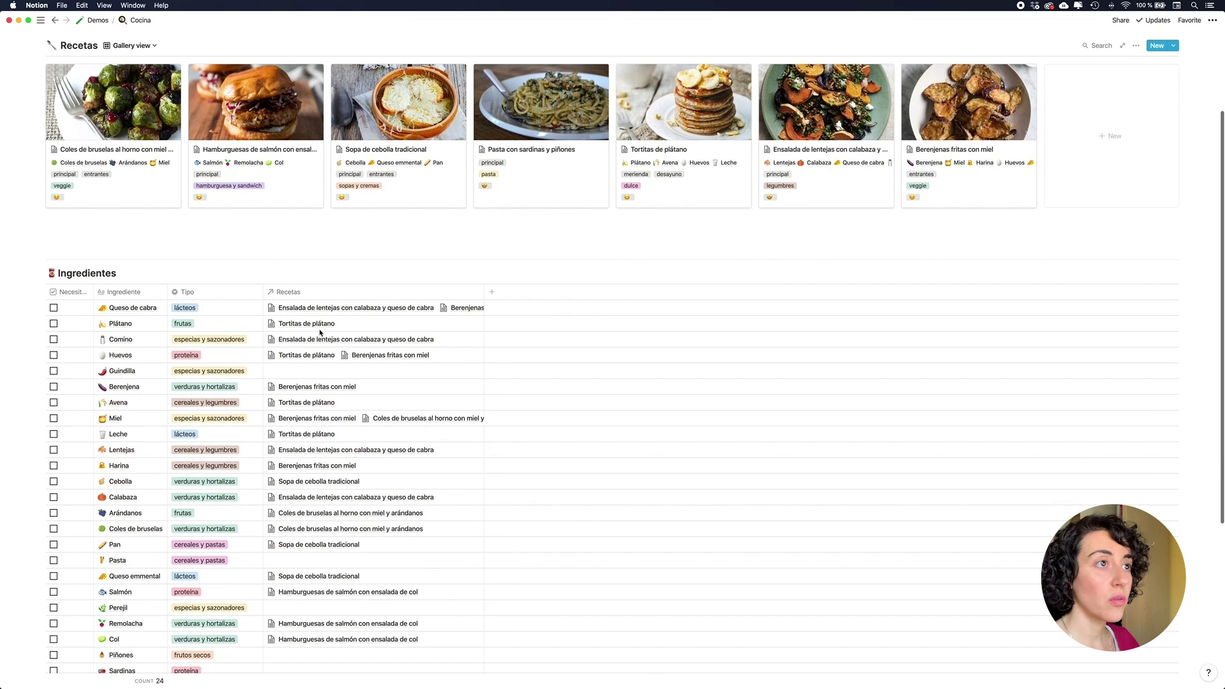
scroll(167, 299, "down", 1)
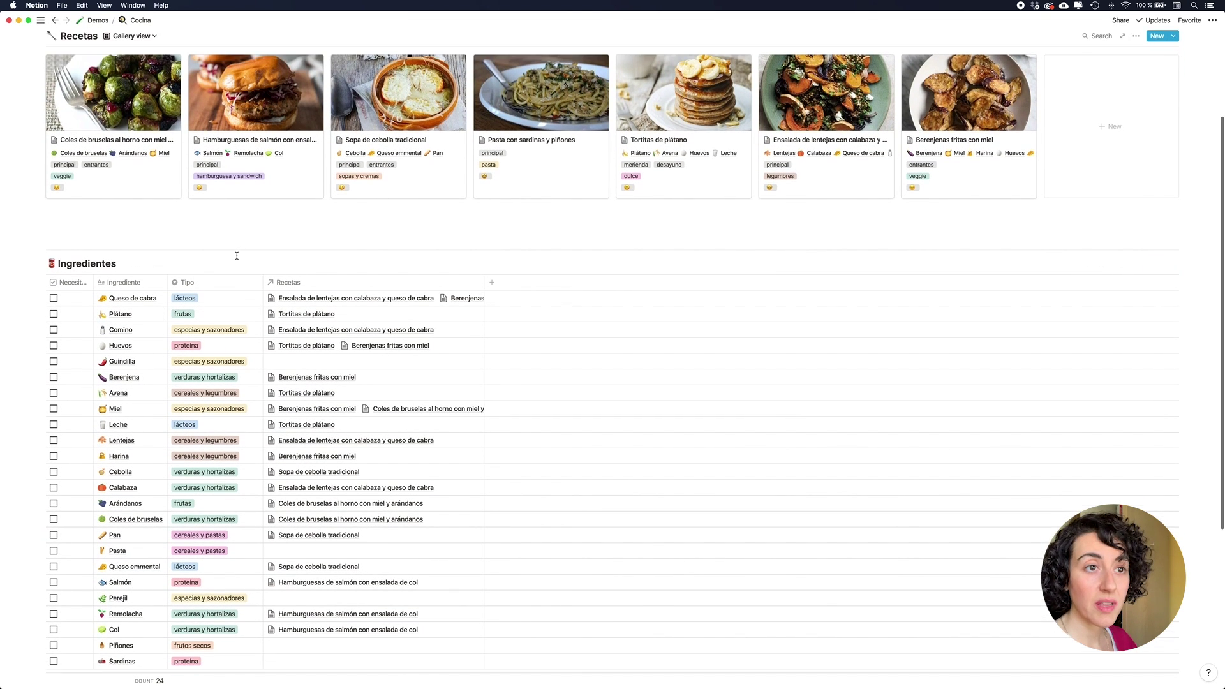
scroll(166, 299, "down", 3)
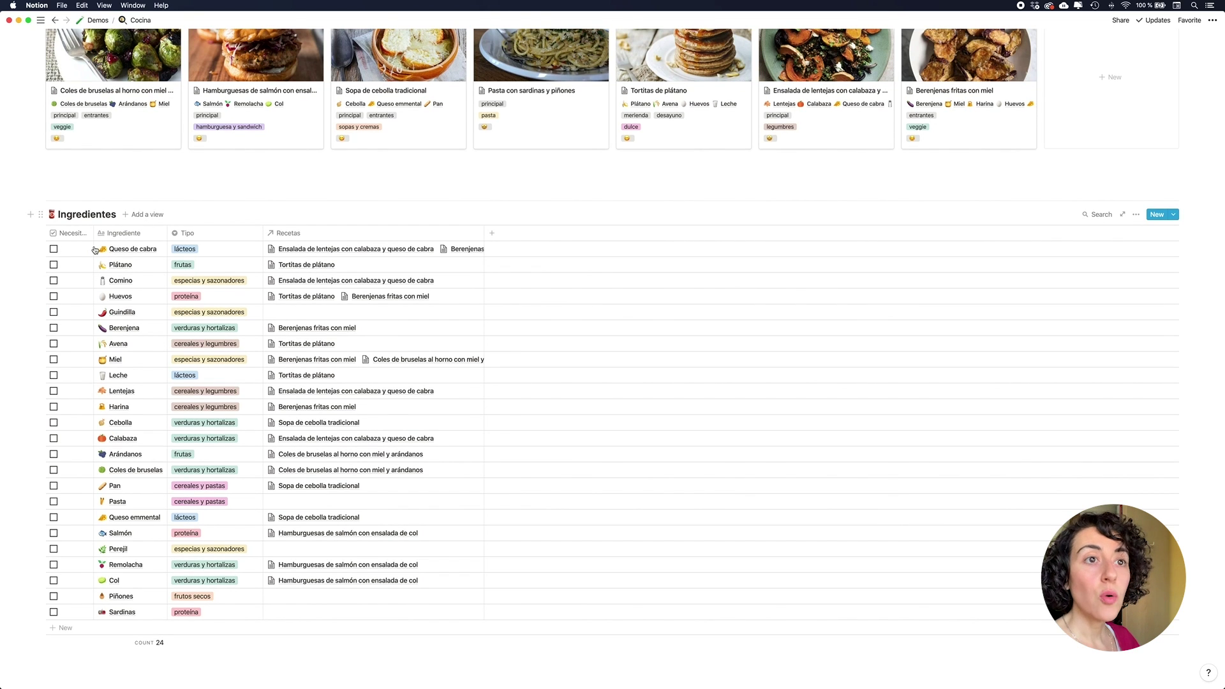
left_click_drag(94, 237, 99, 237)
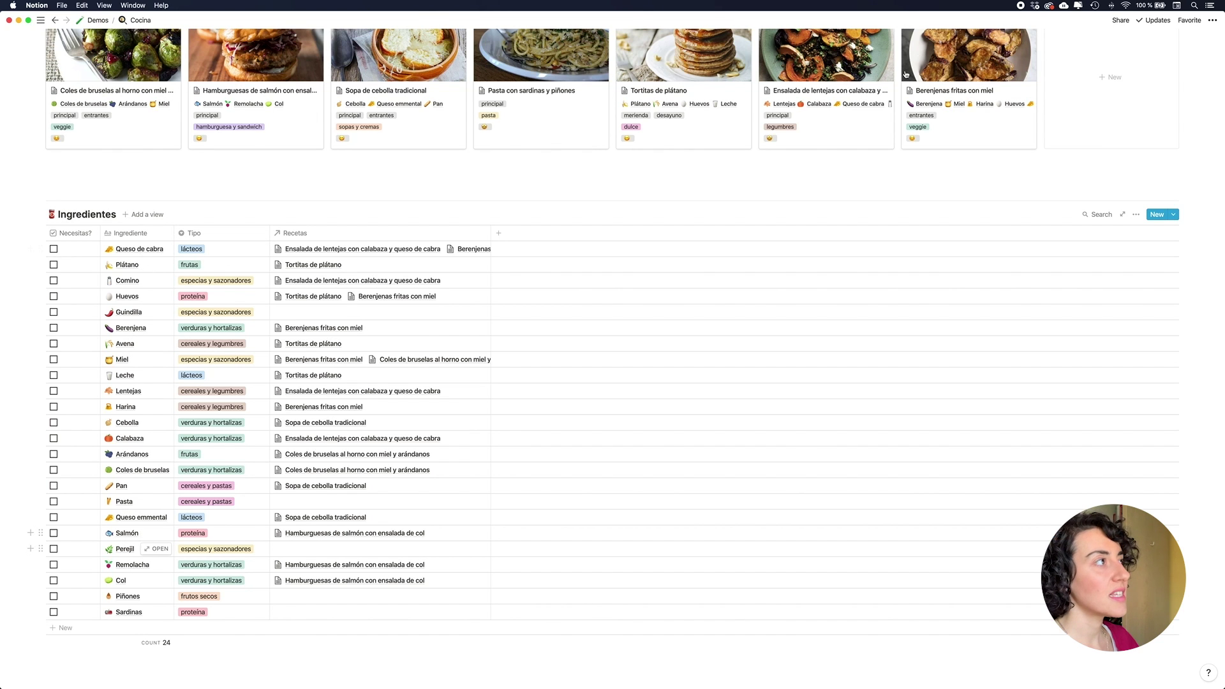
- Open the recipe Pasta con sardinas y piñones from the Recetas gallery
scroll(796, 163, "up", 1)
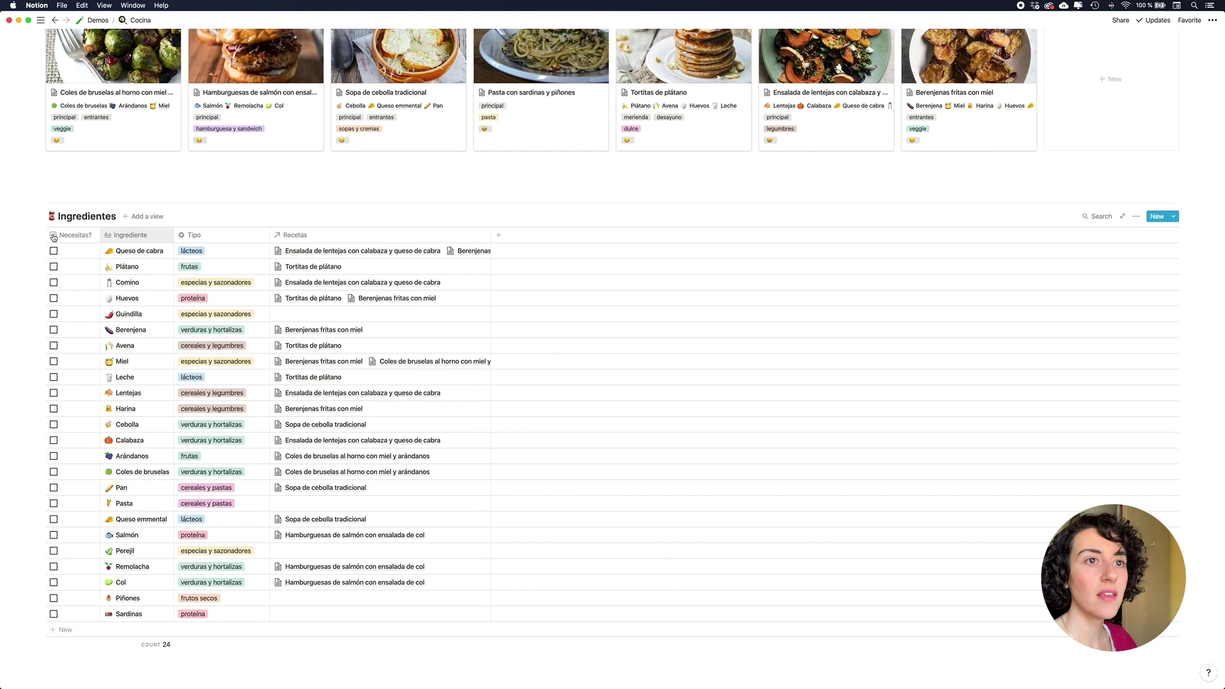
scroll(128, 233, "up", 1)
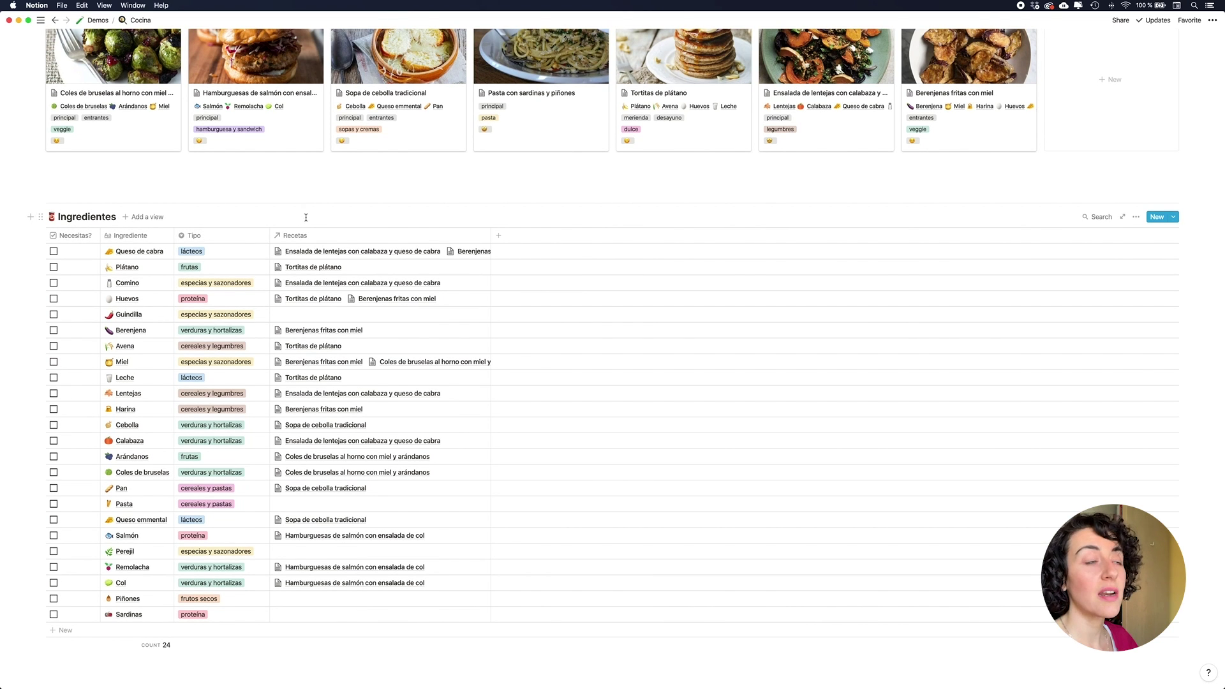
scroll(307, 218, "up", 2)
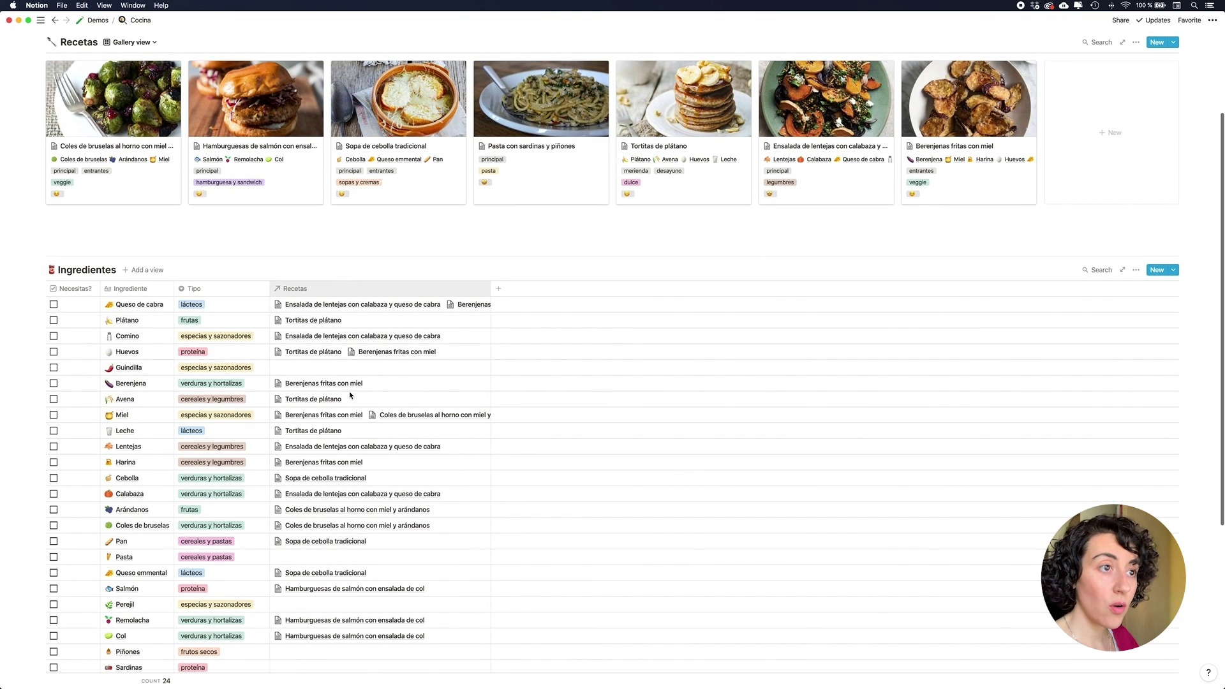
scroll(280, 300, "up", 1)
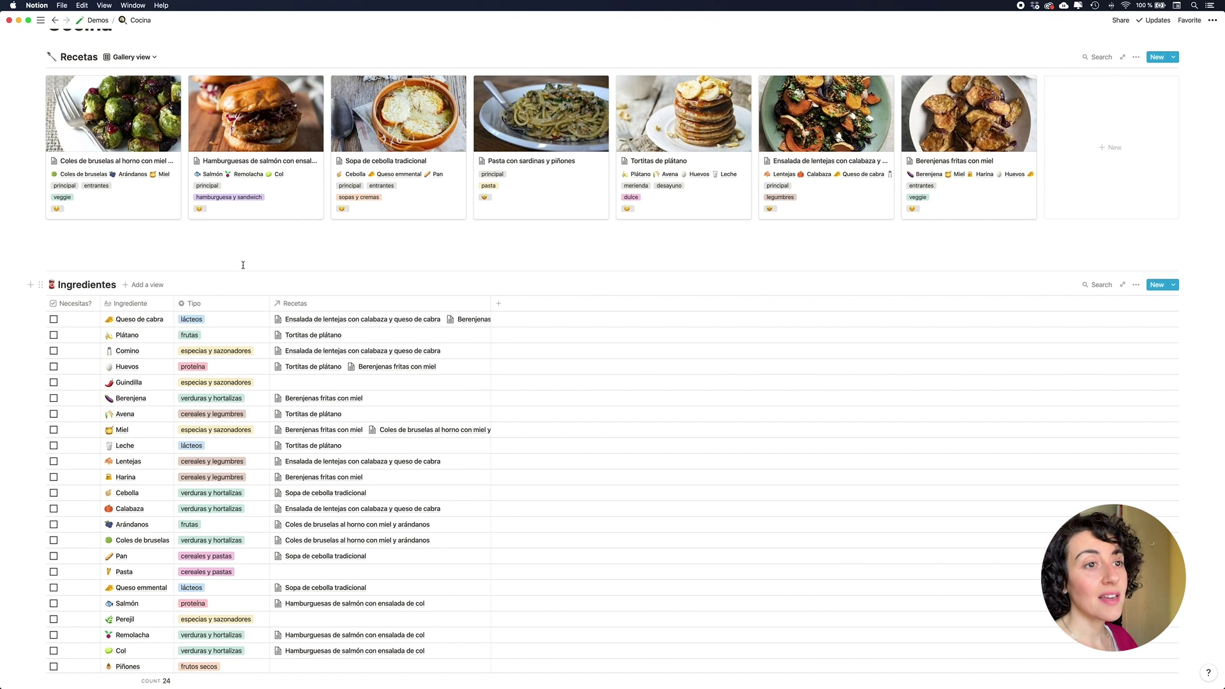
scroll(242, 268, "up", 1)
scroll(203, 273, "down", 1)
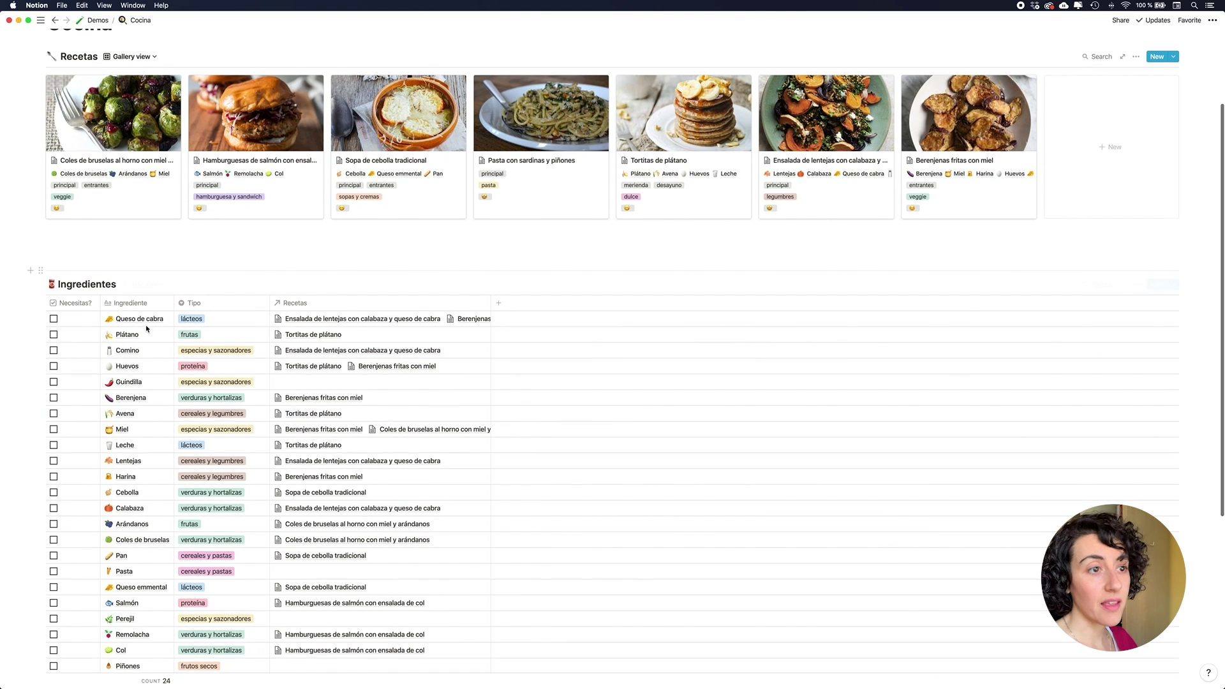
scroll(293, 273, "up", 3)
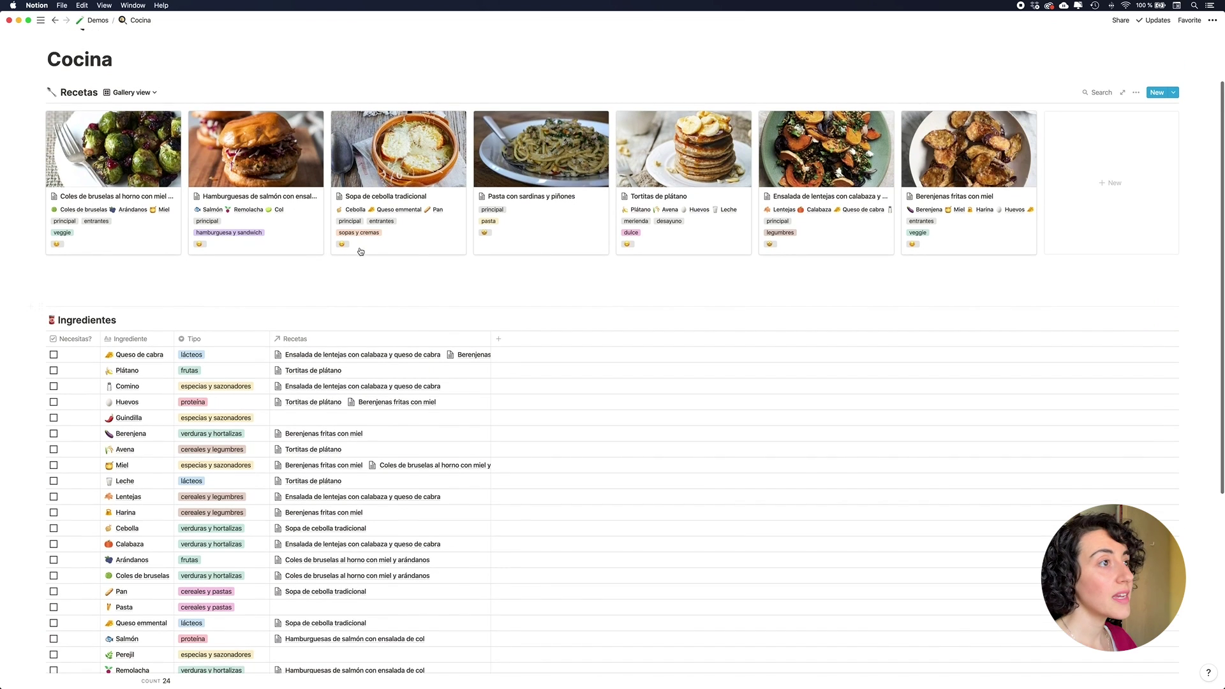
mouse_move(572, 247)
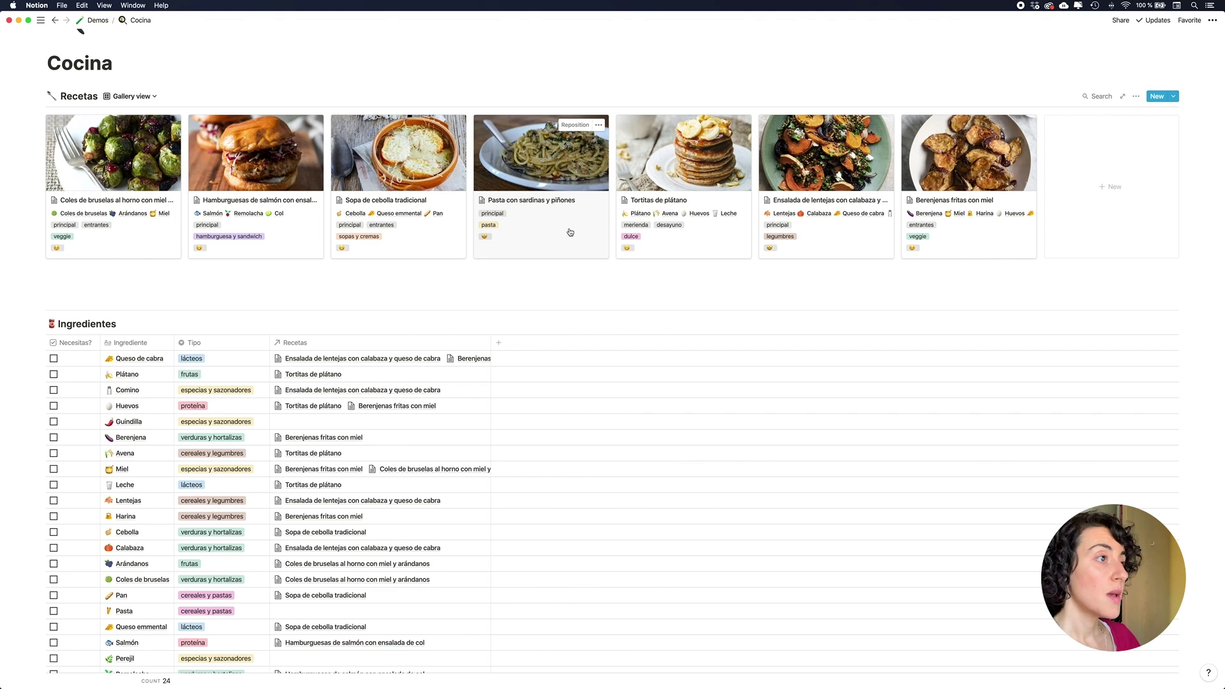
left_click(570, 232)
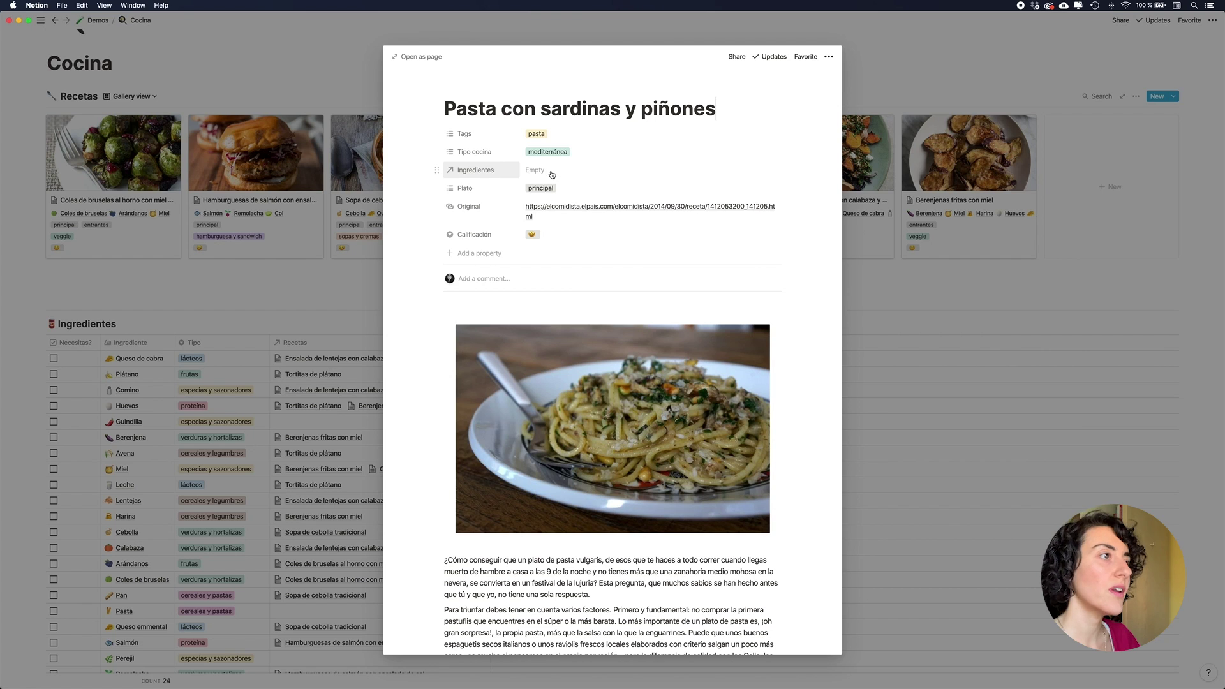
- Link Pasta, Sardinas, Guindilla, Perejil and Piñones in the recipe's Ingredientes property and close the recipe
left_click(611, 171)
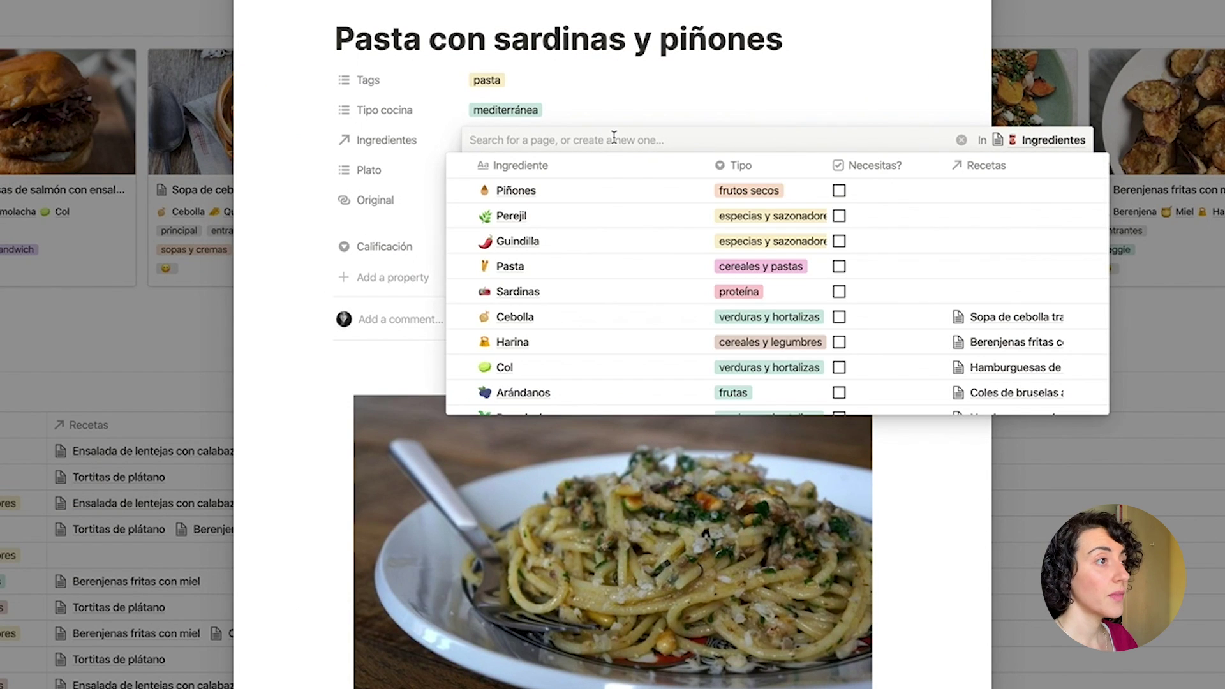
left_click(462, 271)
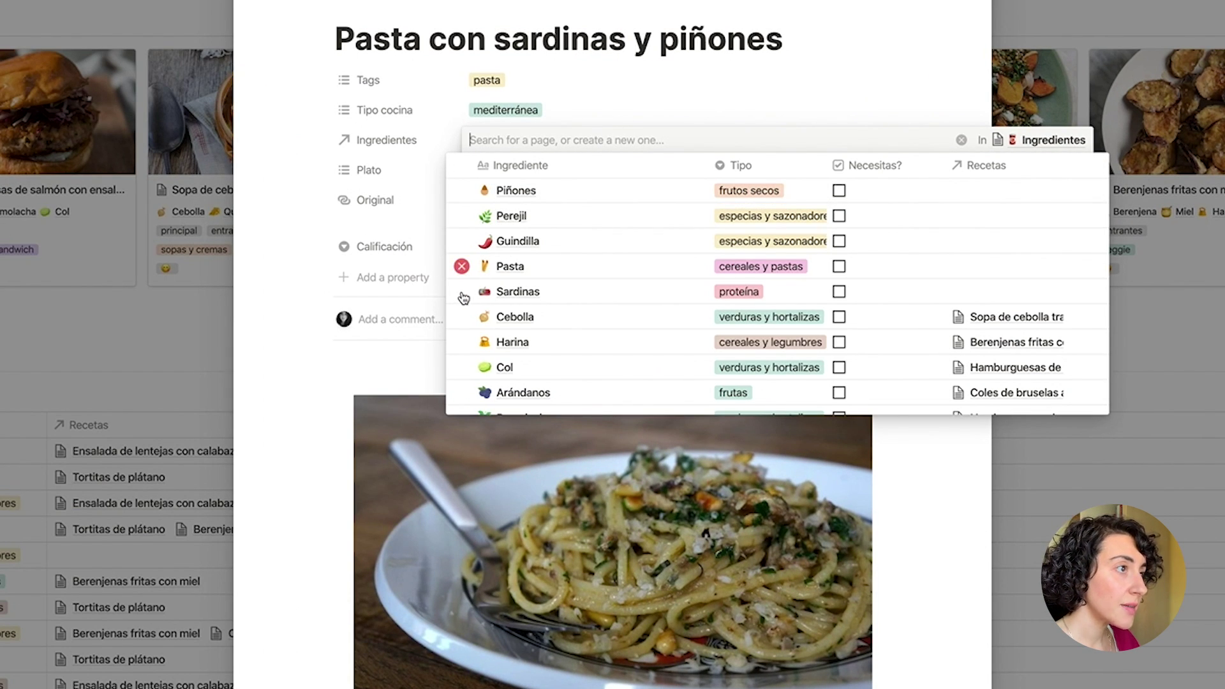
left_click(462, 293)
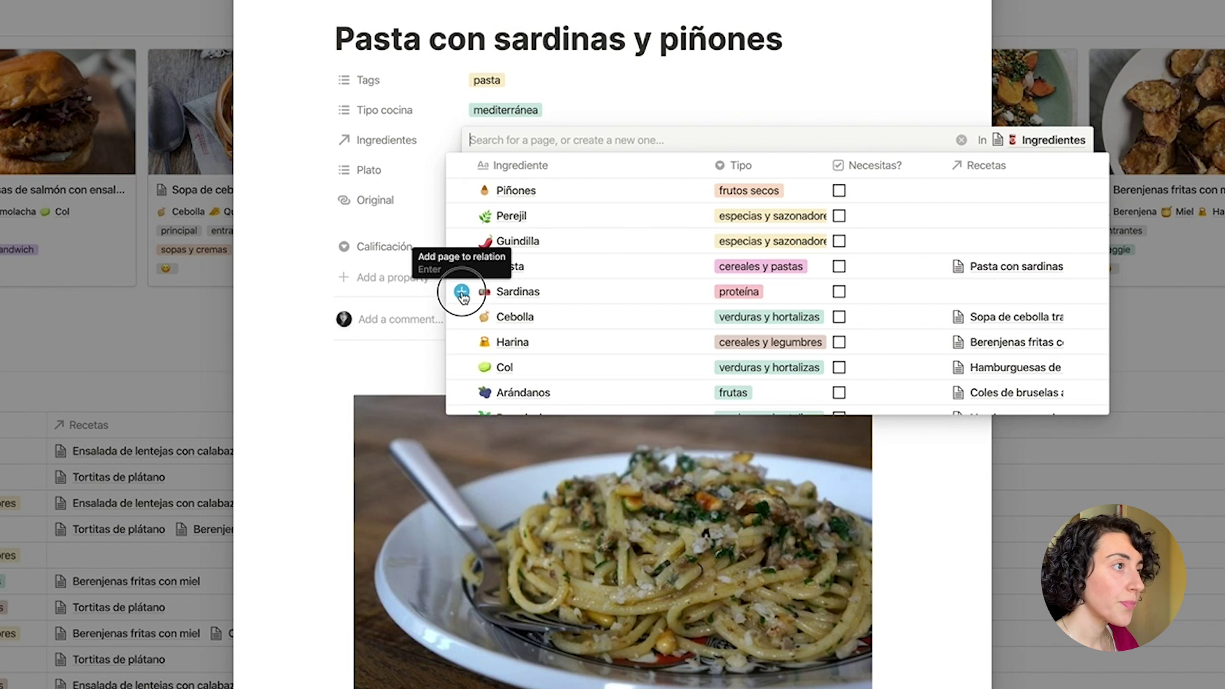
left_click(462, 241)
left_click(461, 217)
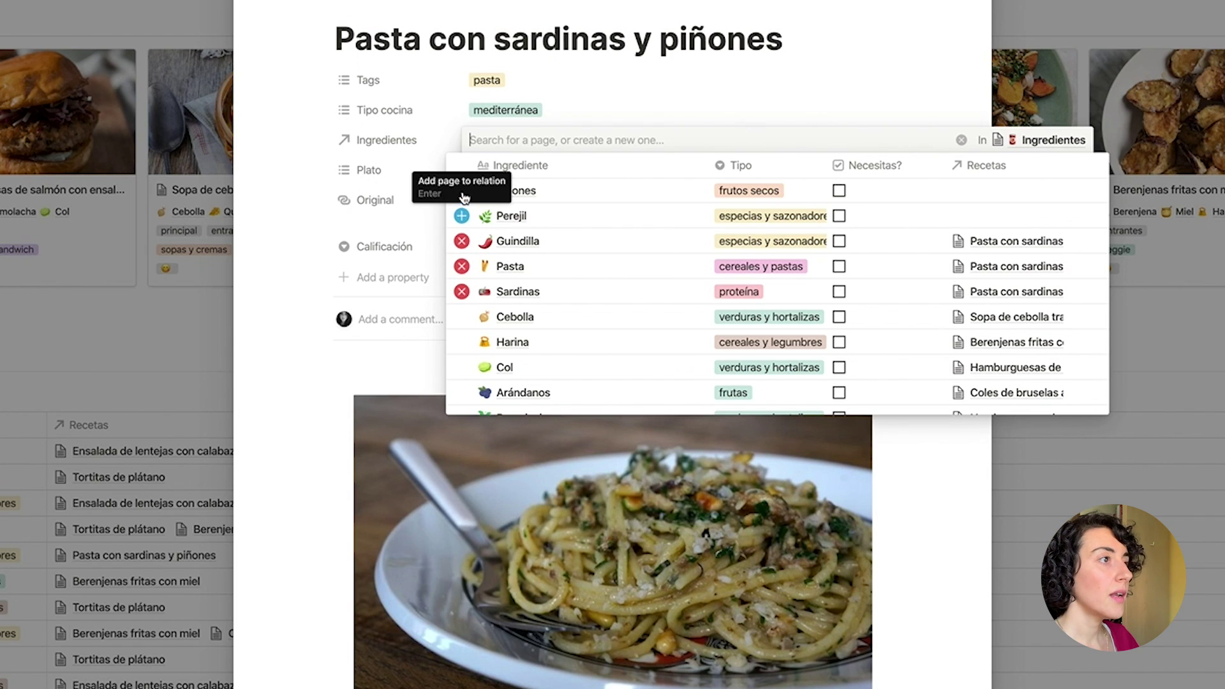
left_click(462, 190)
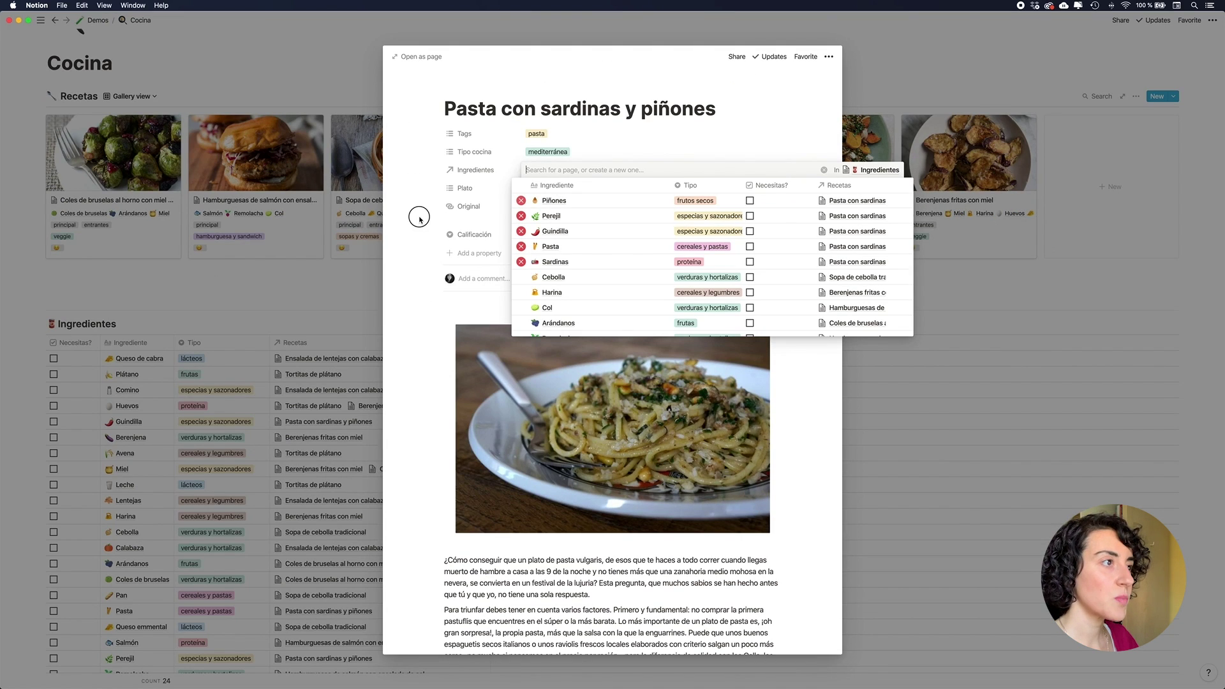
left_click(295, 221)
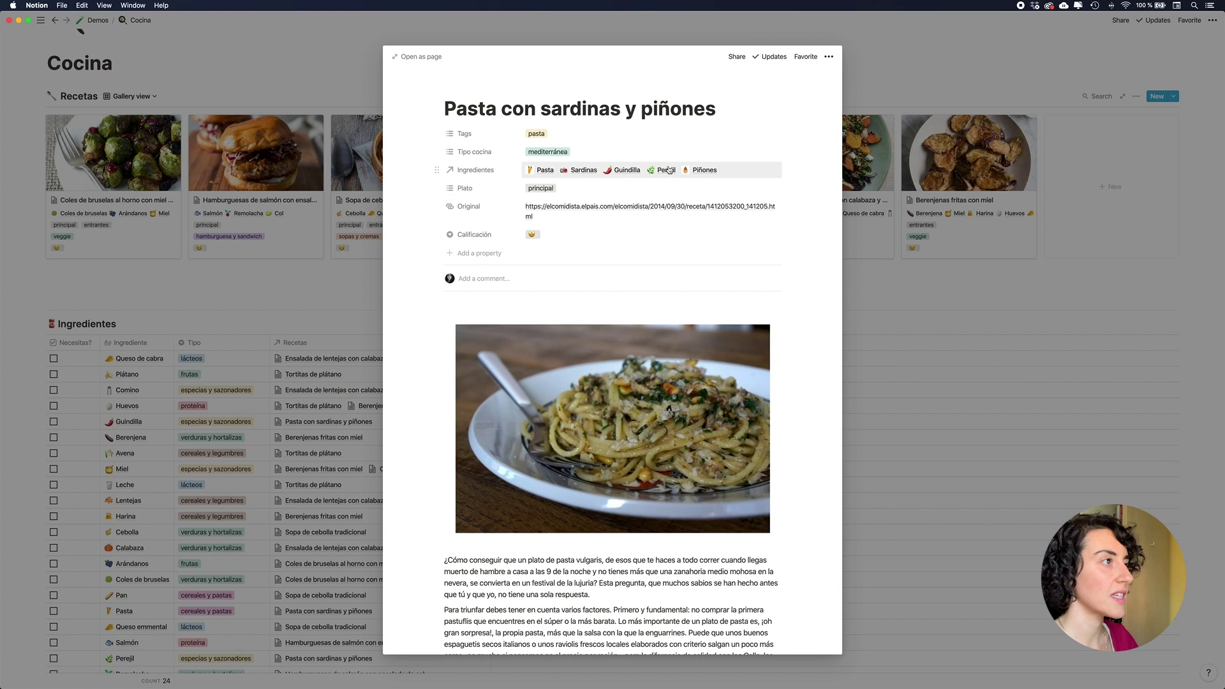
left_click(327, 298)
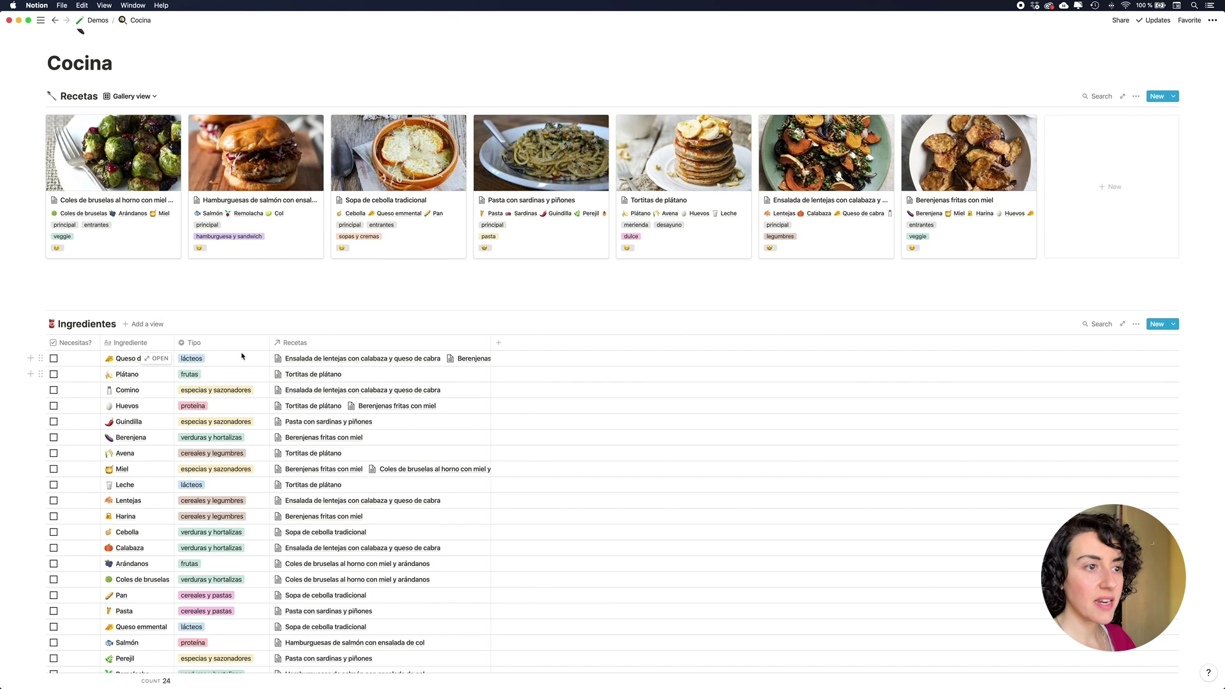
- Reopen the recipe Pasta con sardinas y piñones and select the empty line above its photo
left_click(574, 170)
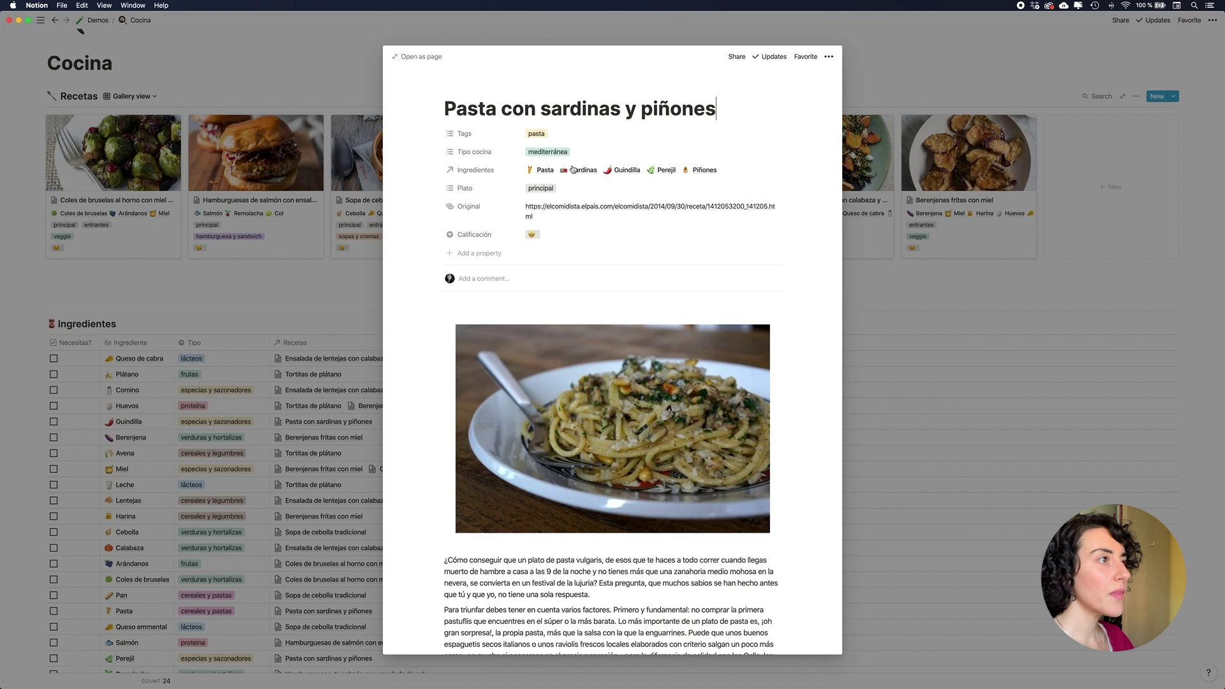
left_click(635, 306)
left_click(611, 310)
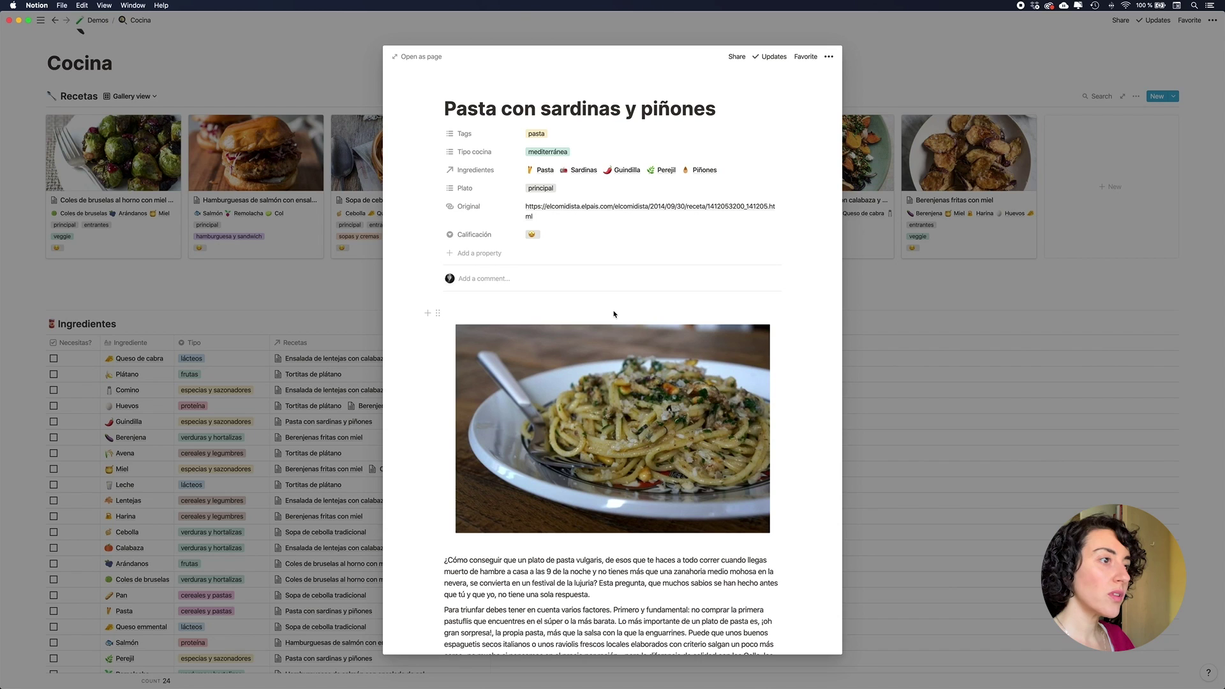
left_click(570, 315)
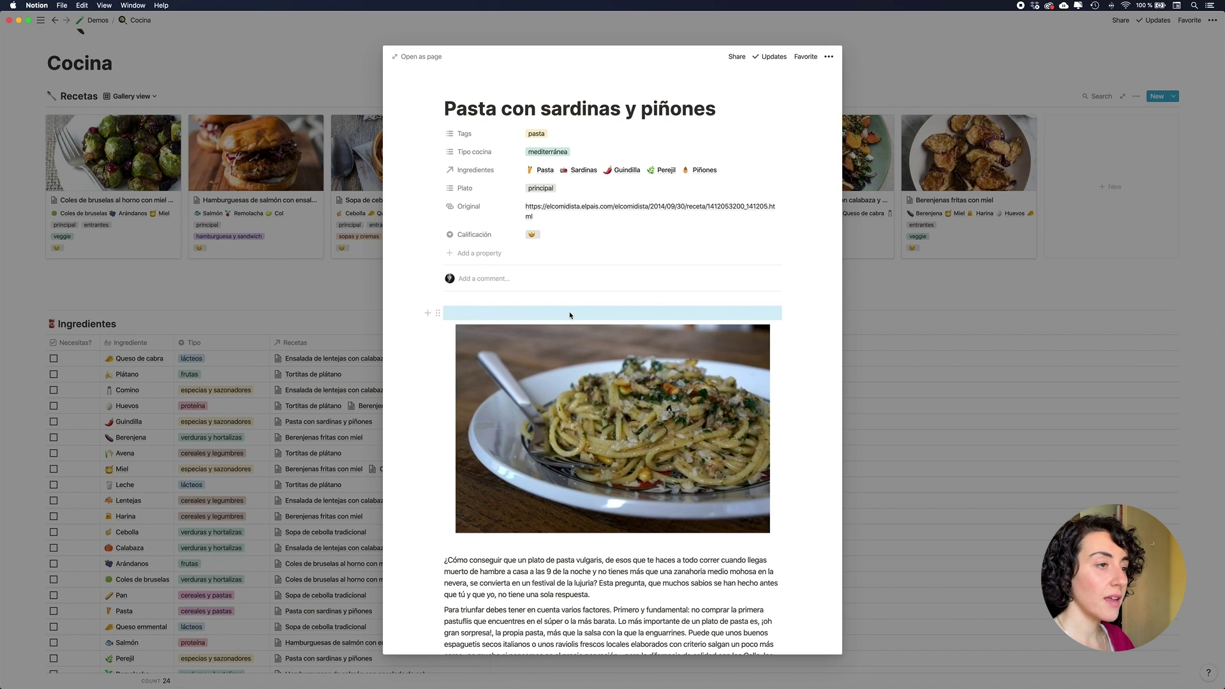
left_click(570, 315)
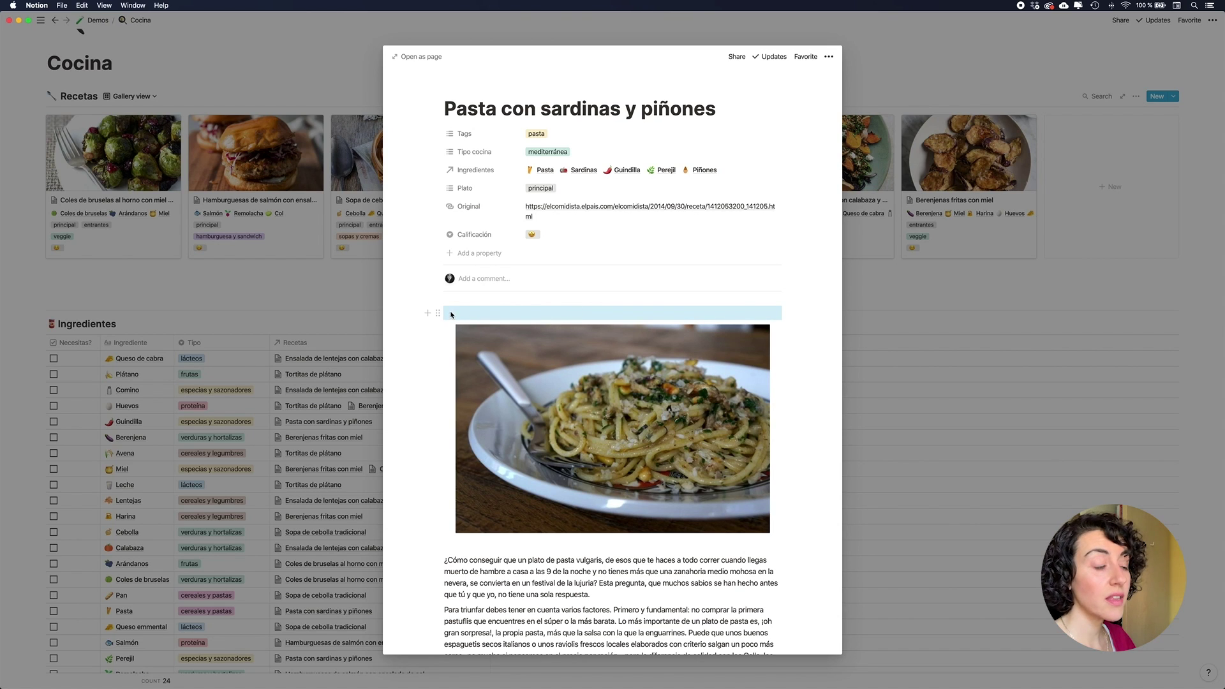
left_click(465, 301)
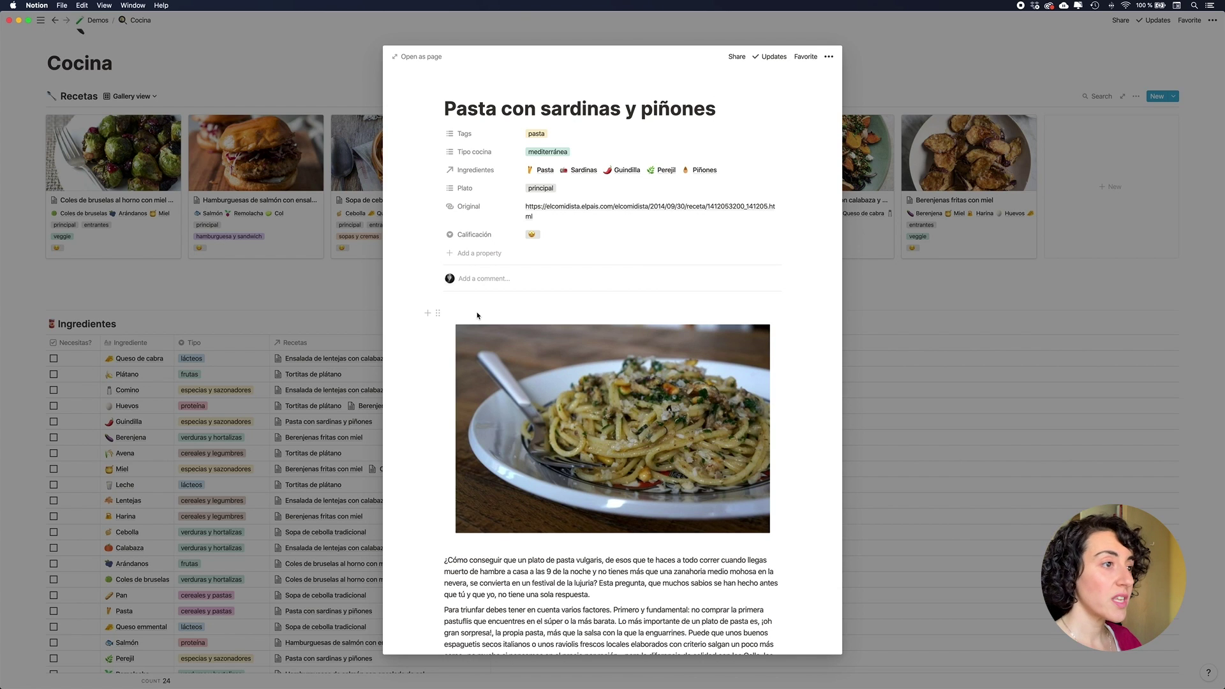
key("Escape")
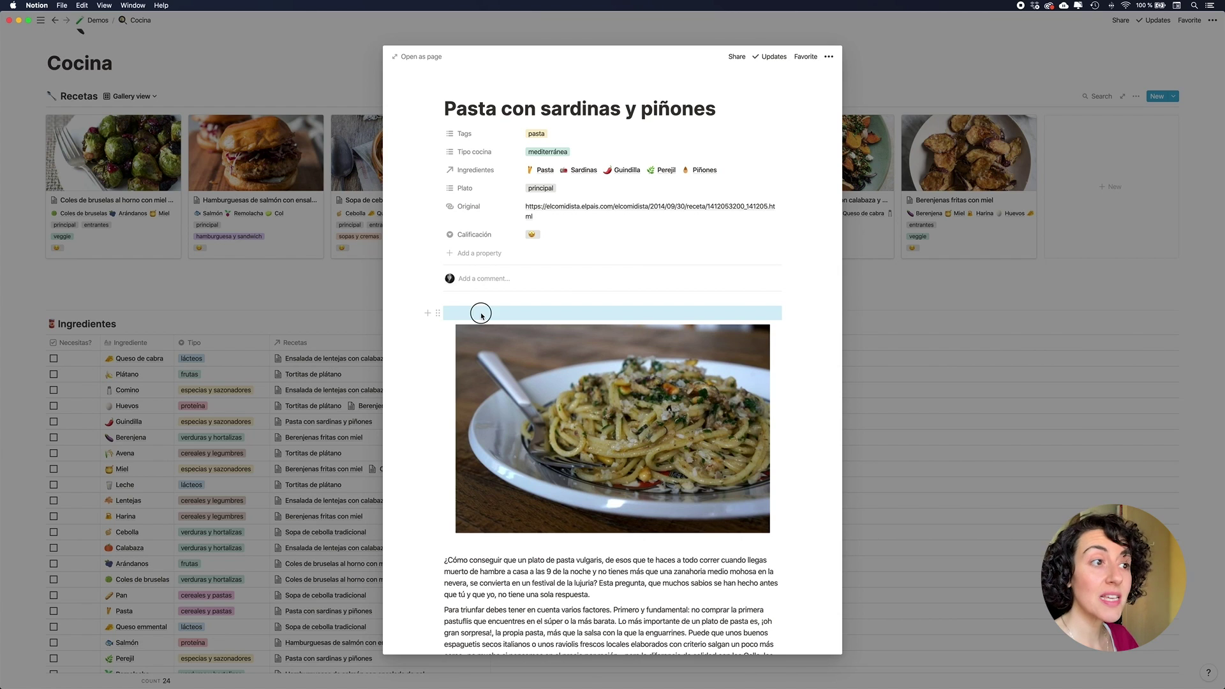
- Insert a linked database of Ingredientes on the empty line above the recipe's photo
left_click(481, 315)
type("/linked")
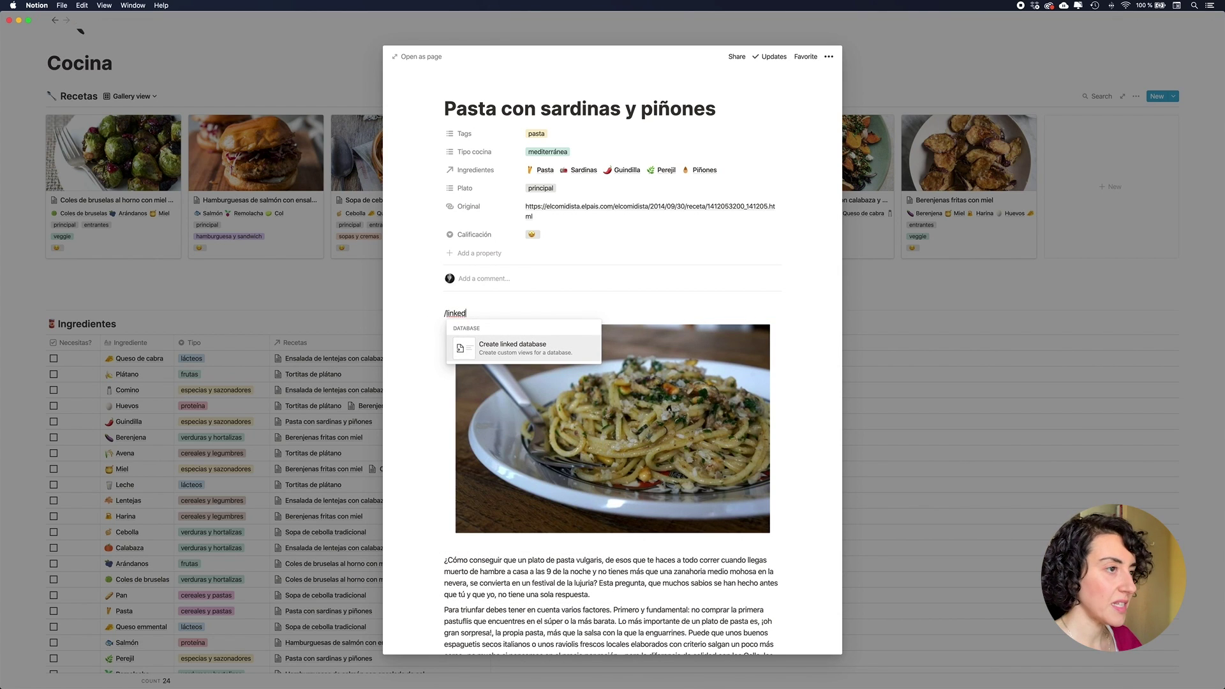
key("Return")
type("ingre")
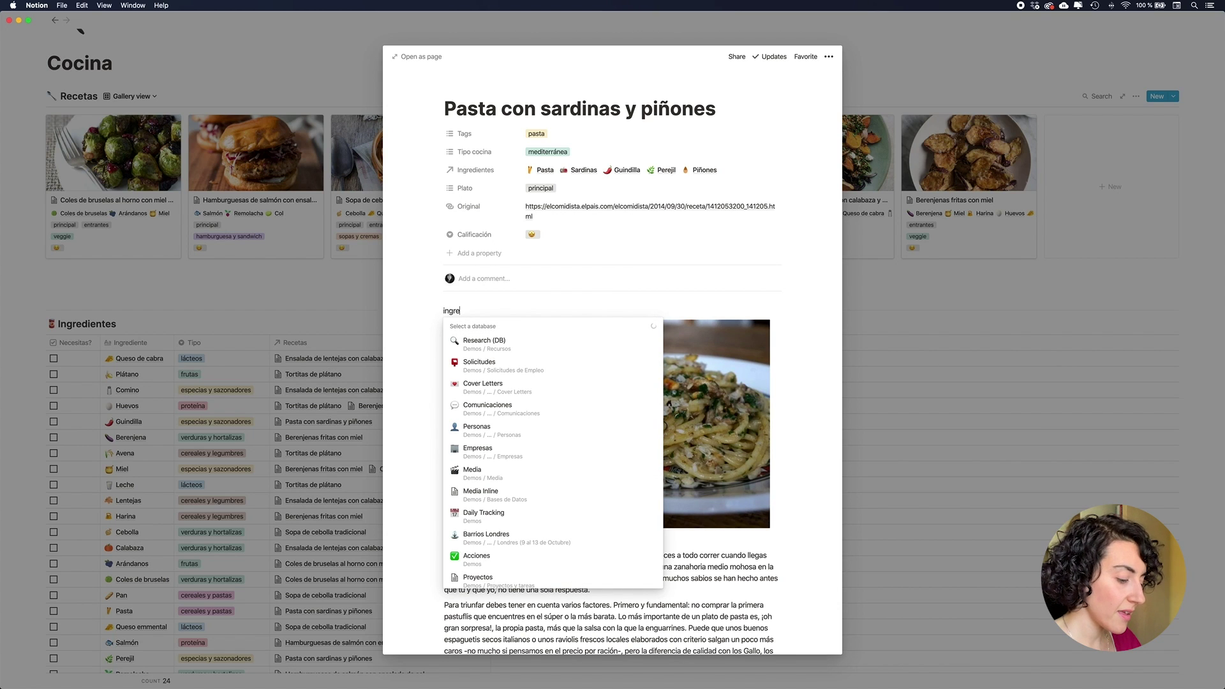
type("dientes")
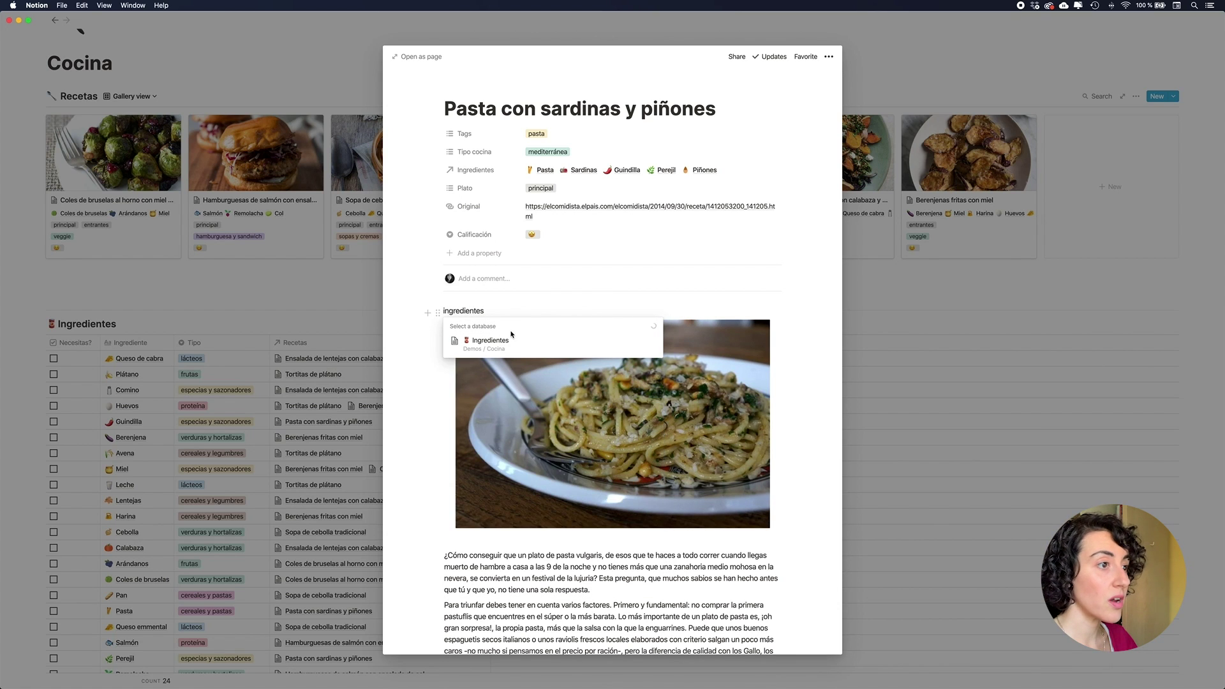
left_click(516, 347)
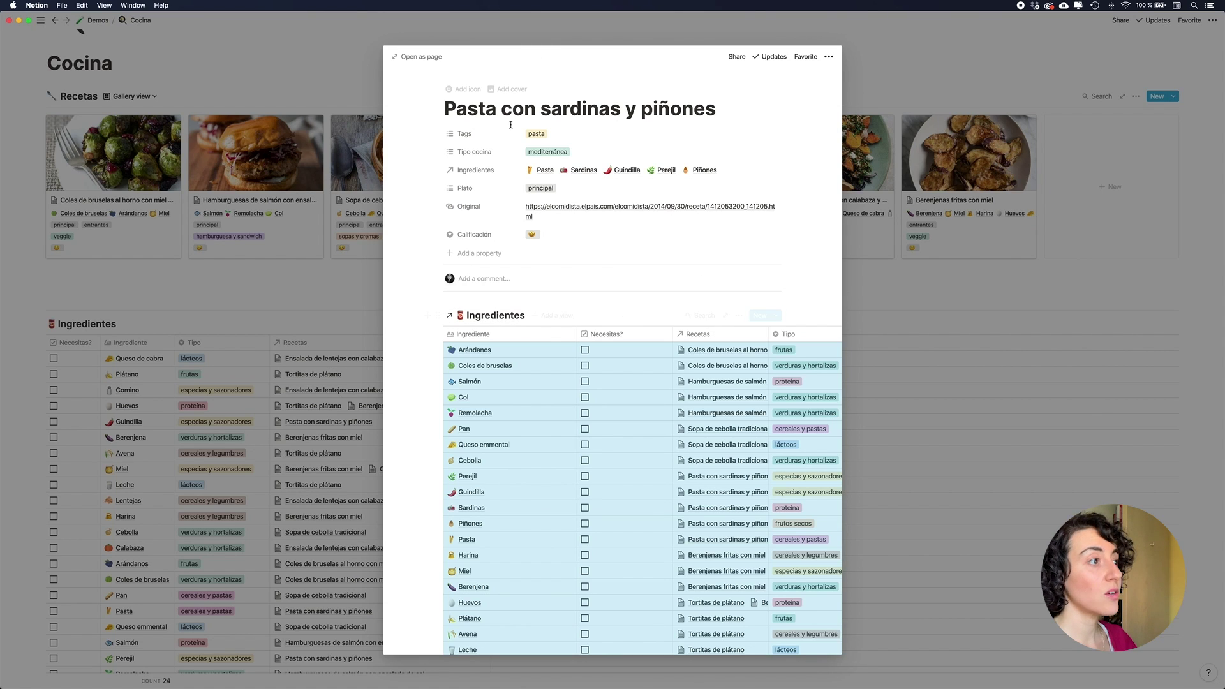
- Filter the linked Ingredientes table to rows where Recetas contains Pasta con sardinas y piñones
left_click(738, 316)
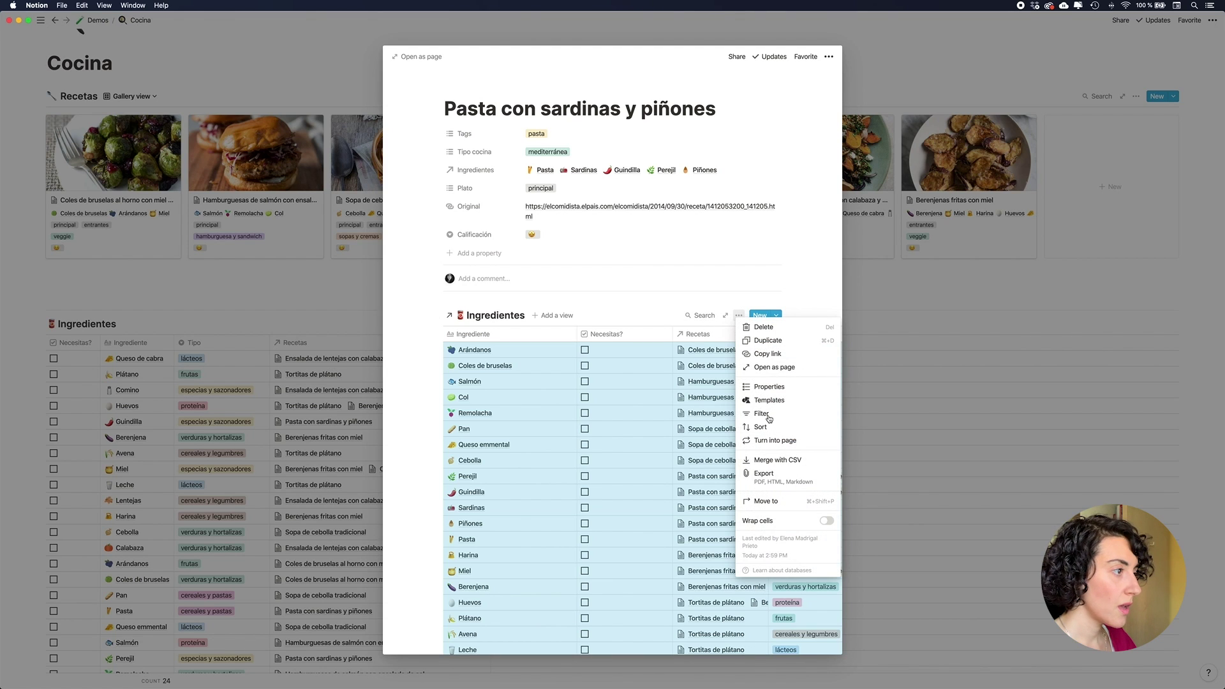
left_click(763, 413)
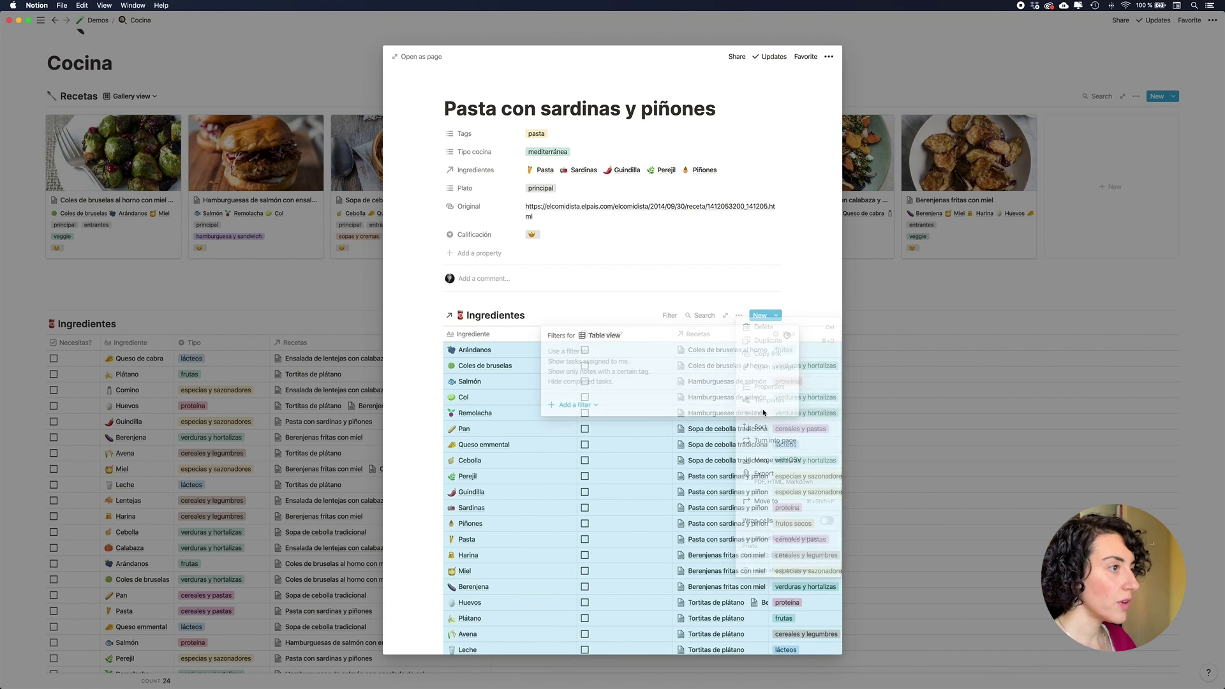
left_click(584, 404)
left_click(593, 422)
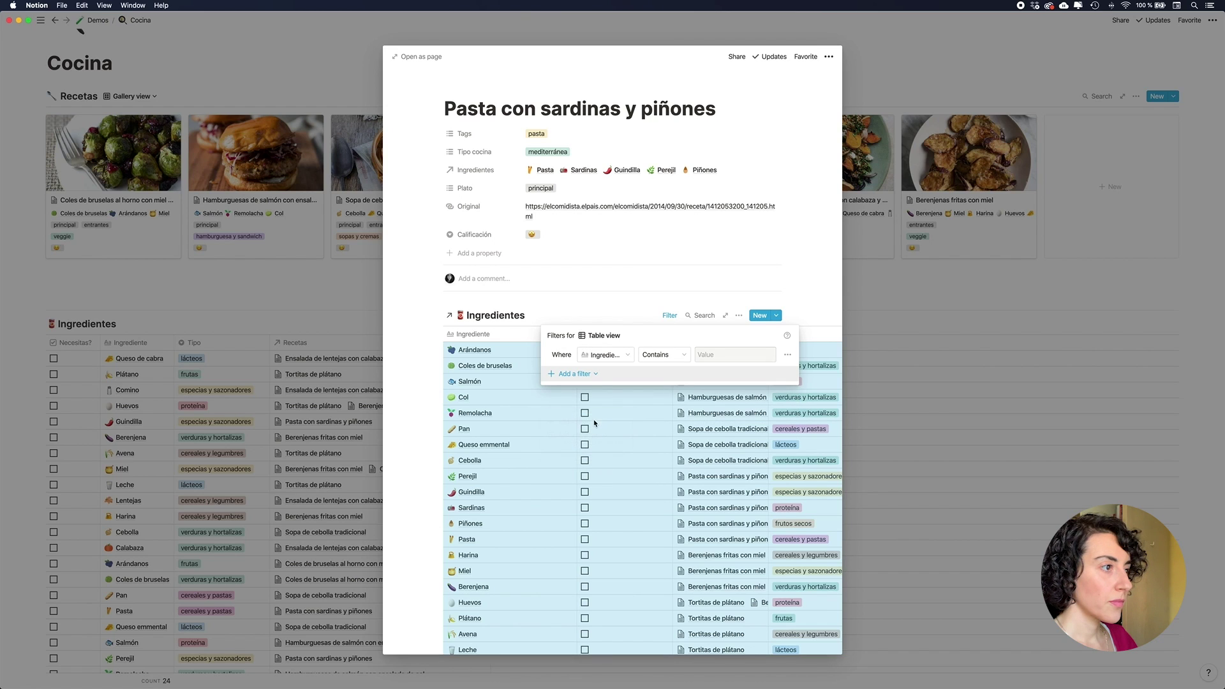
left_click(618, 355)
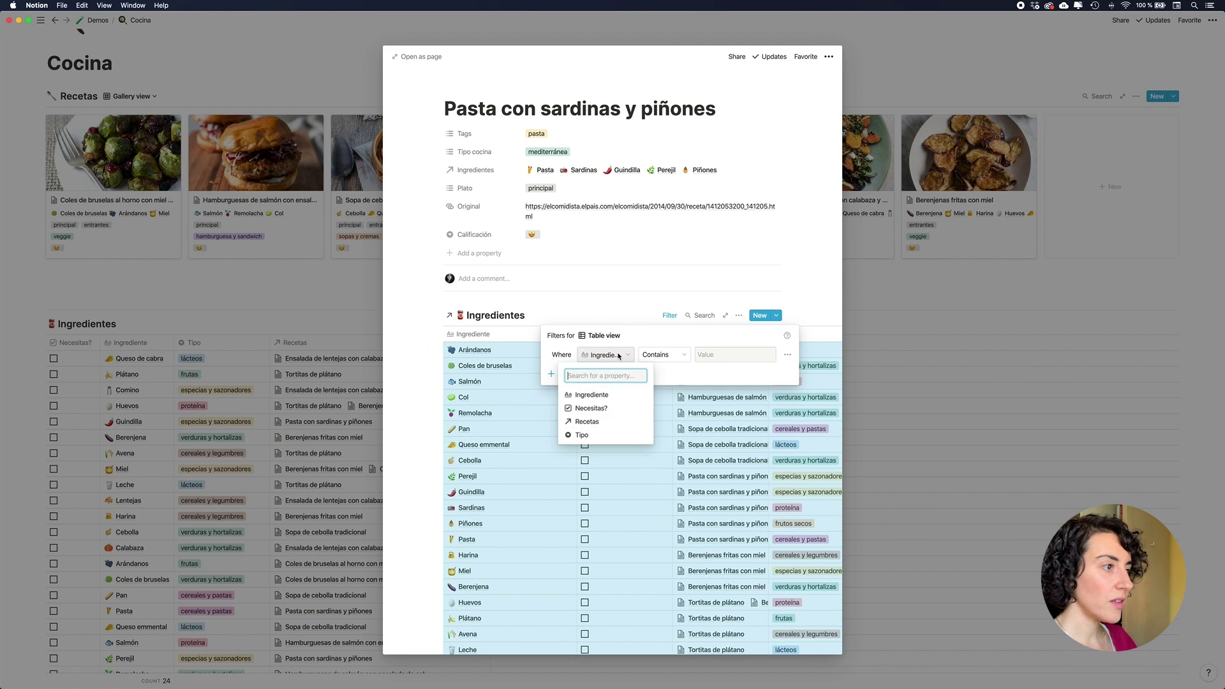
left_click(603, 423)
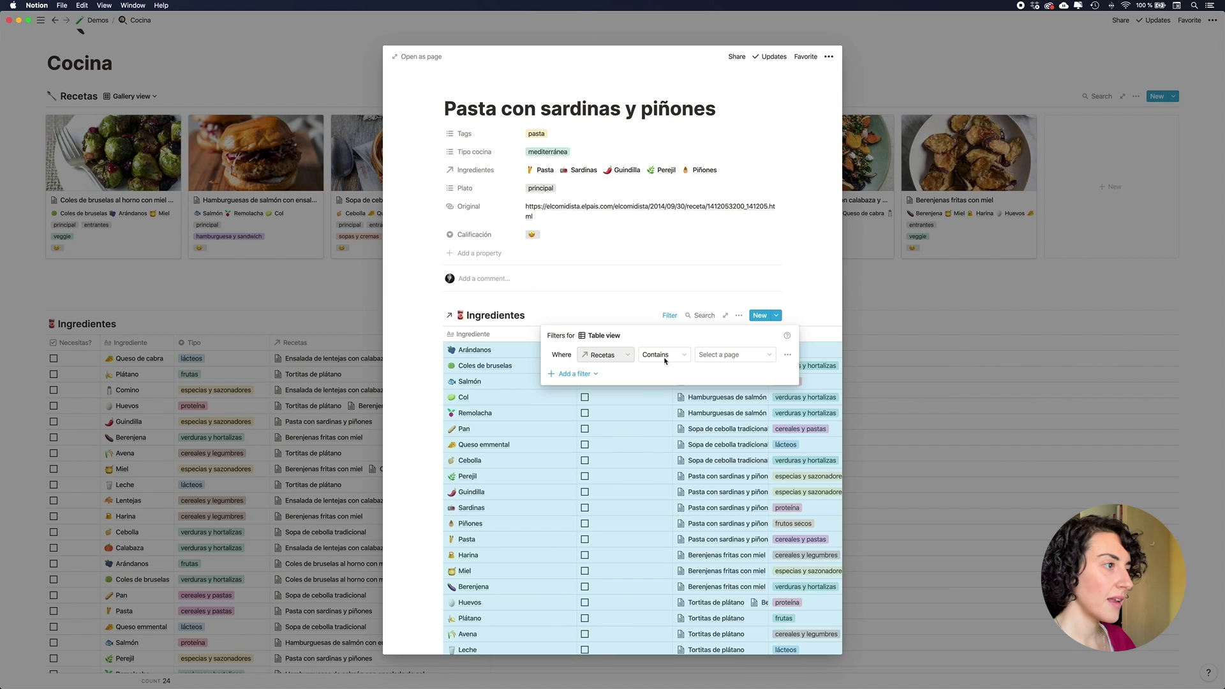
left_click(725, 355)
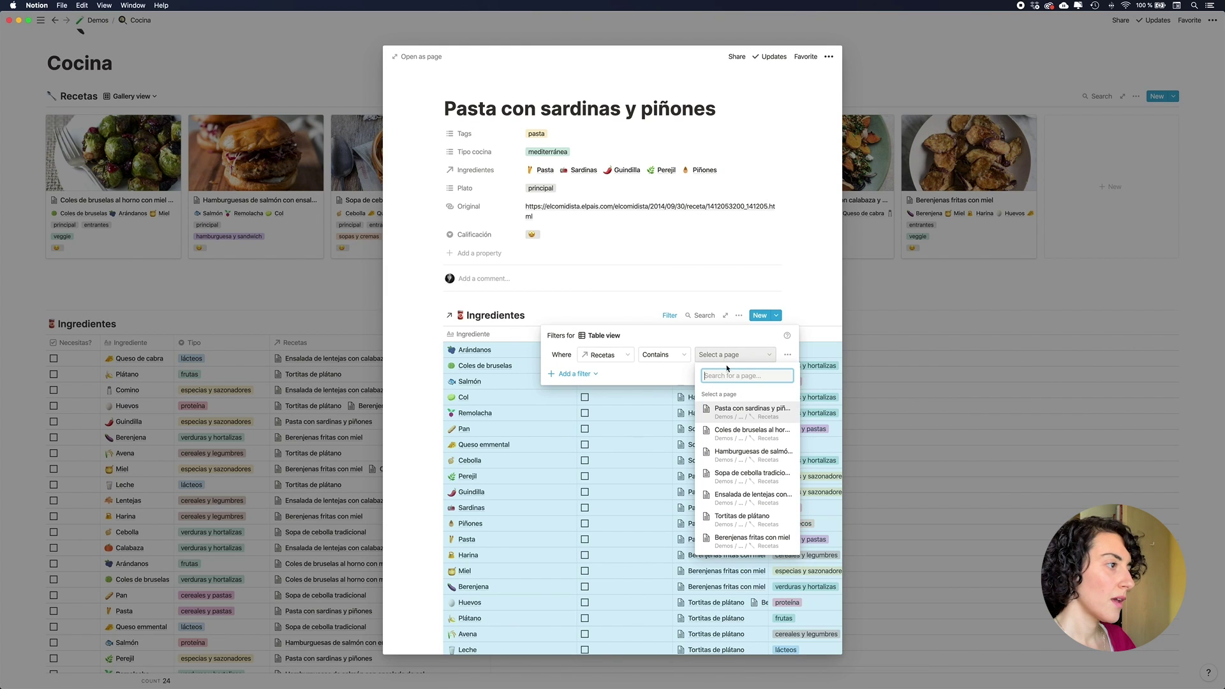
left_click(751, 412)
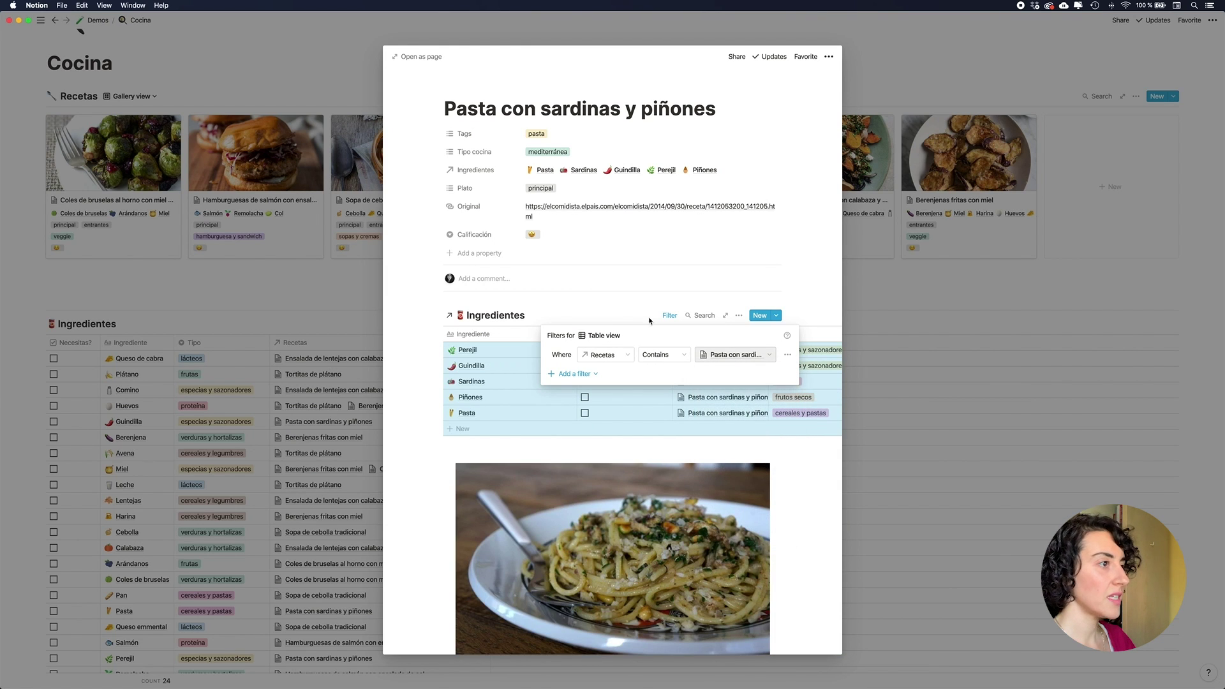
left_click(412, 305)
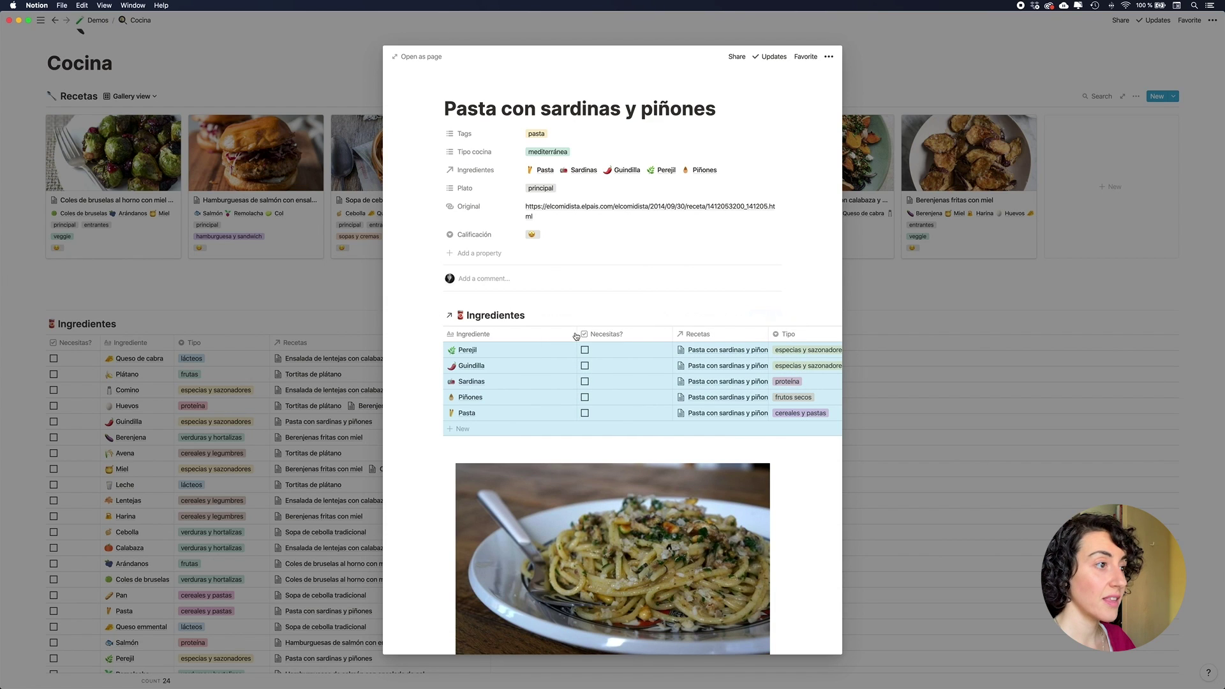
- Hide the Recetas property in the recipe's linked Ingredientes table and narrow its Ingrediente and Necesitas? columns
left_click_drag(577, 333, 529, 336)
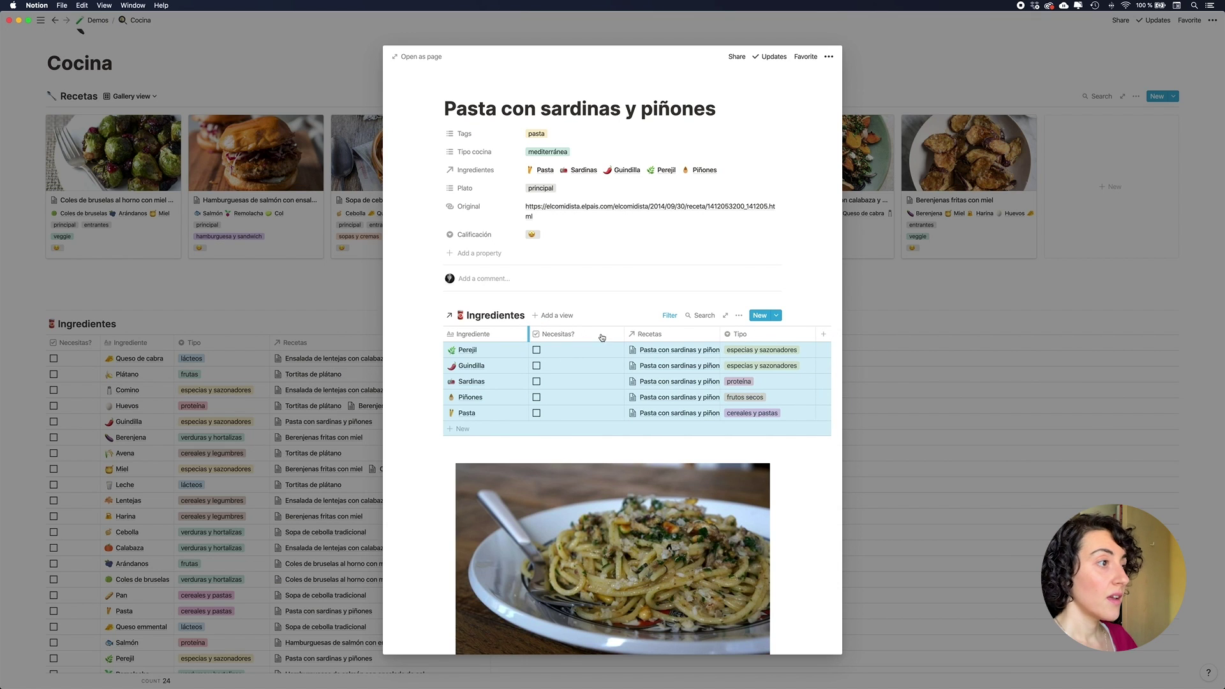
left_click(663, 333)
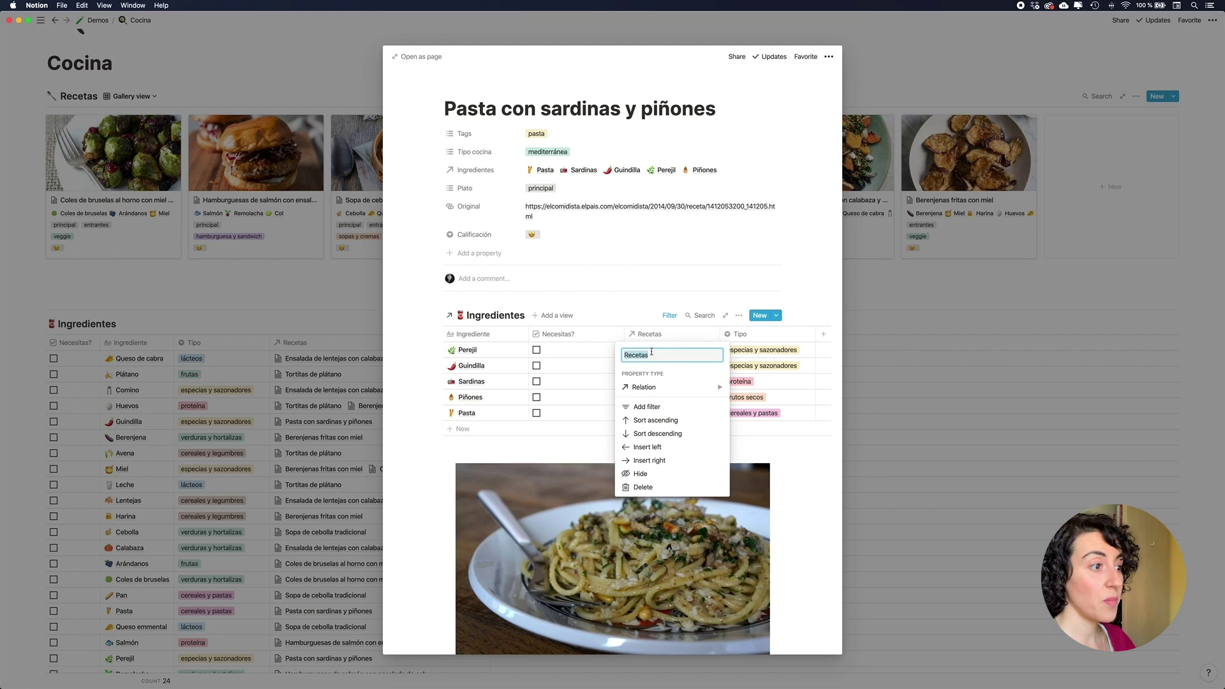
left_click(675, 473)
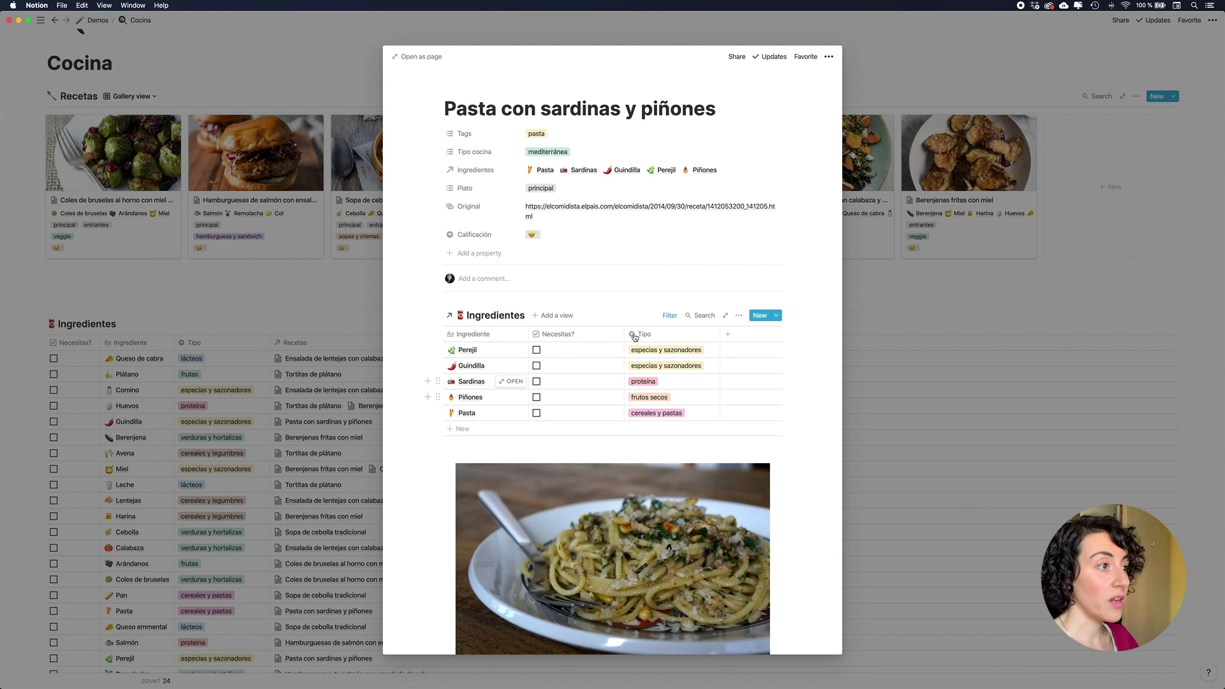
left_click_drag(625, 336, 587, 339)
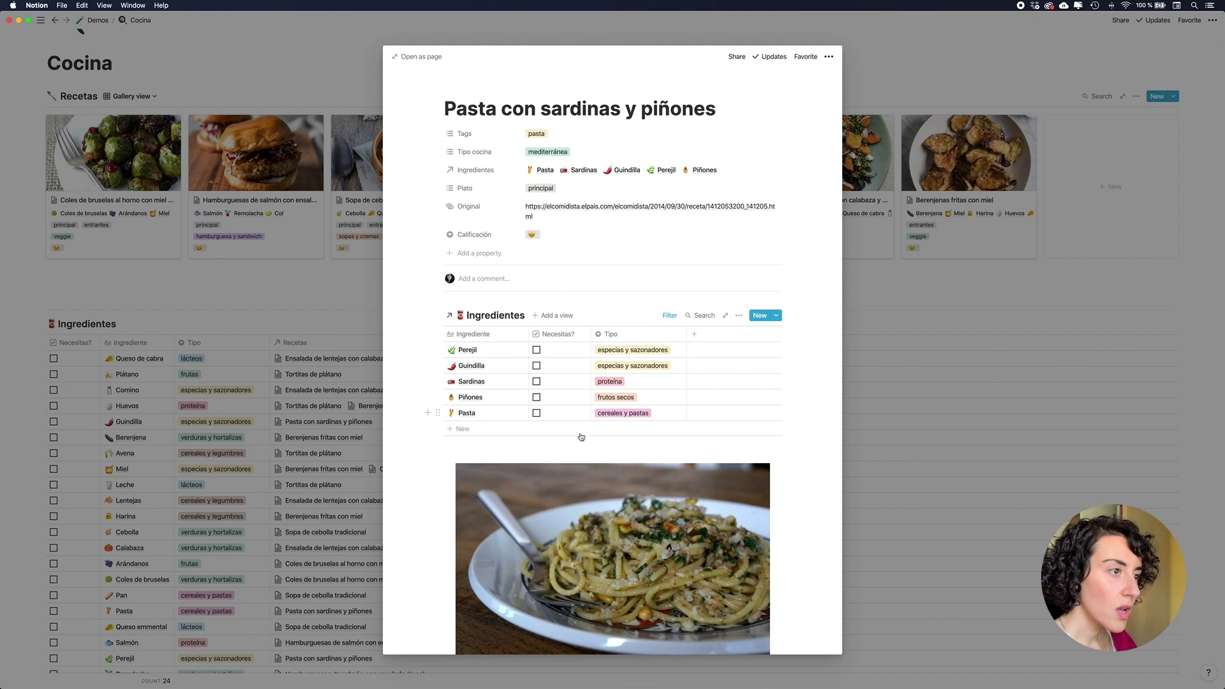
- Tick Necesitas? for Guindilla, Sardinas and Piñones in the recipe's linked Ingredientes table and close the recipe
left_click(537, 367)
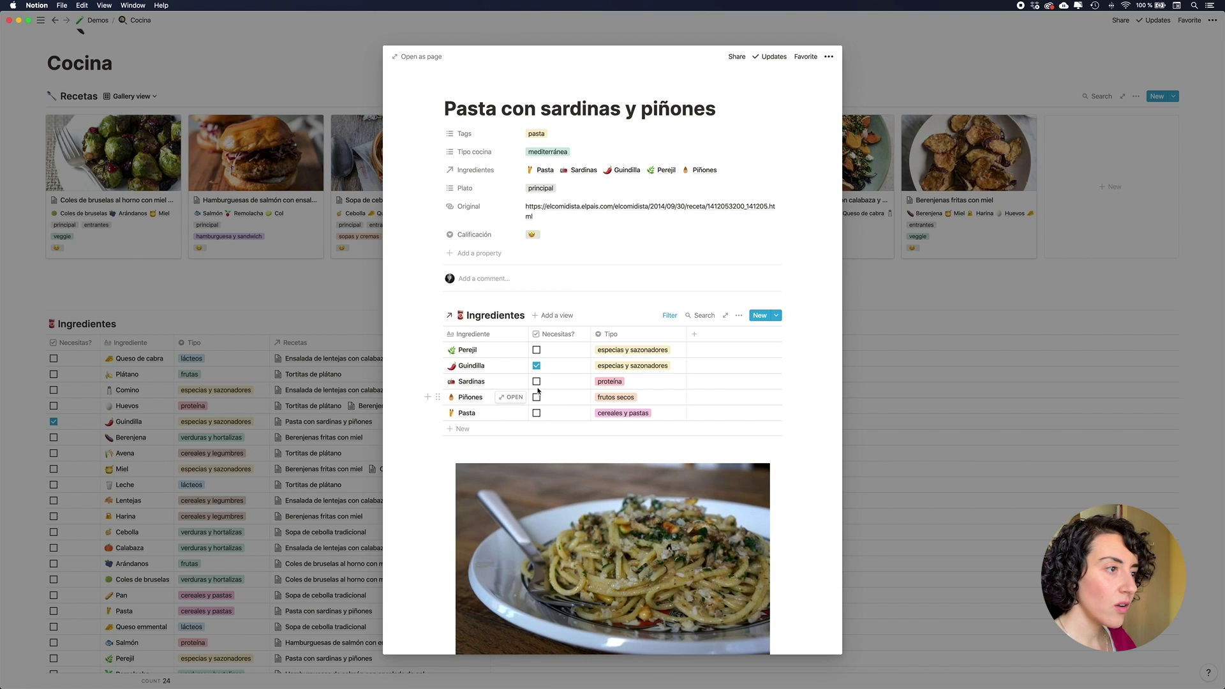
left_click(537, 381)
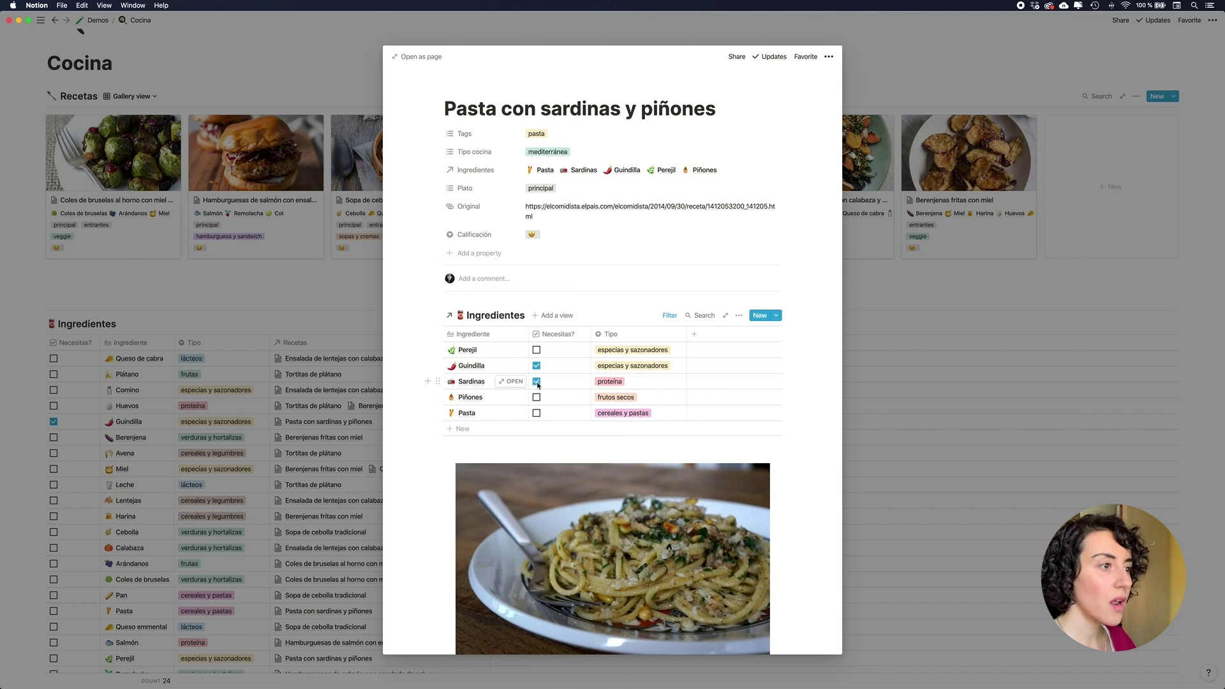
left_click(536, 397)
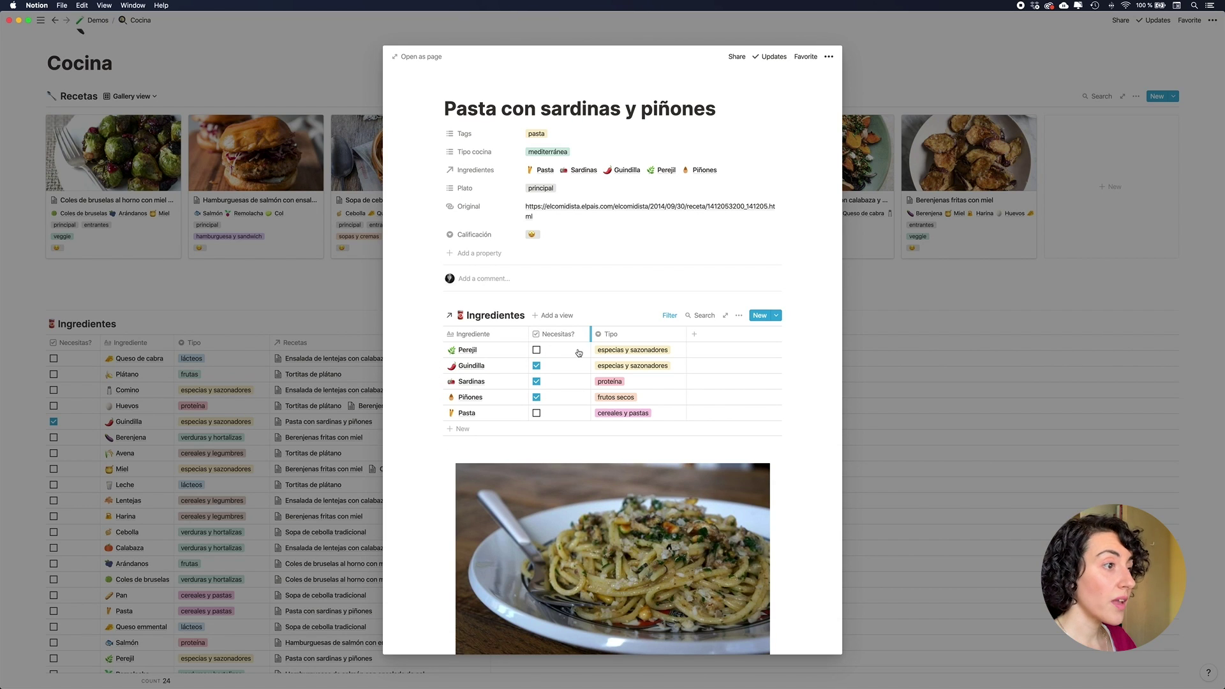
left_click_drag(590, 337, 320, 281)
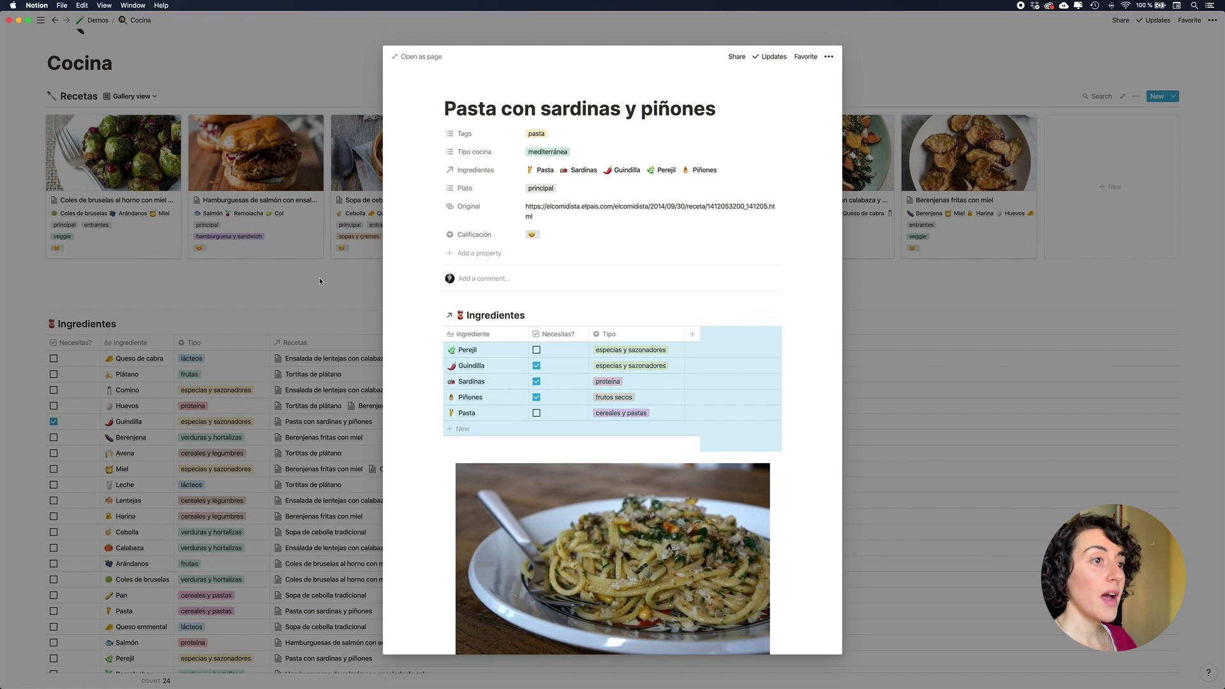
left_click(319, 279)
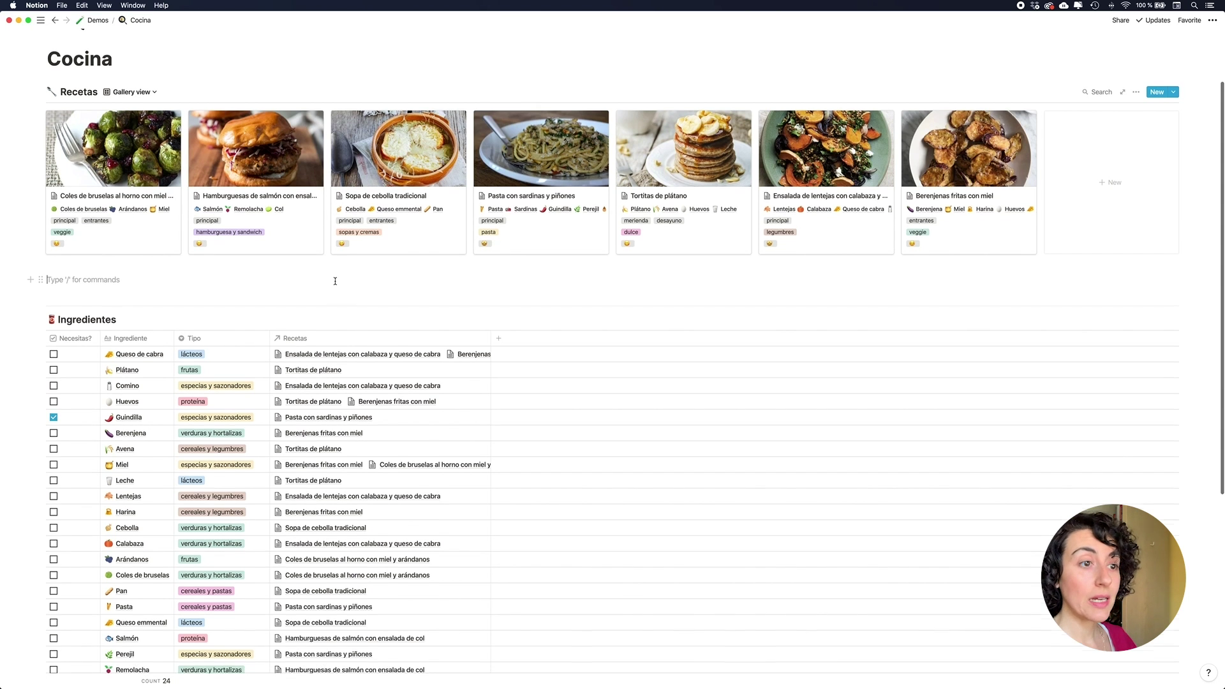
- Compare the Necesitas? checkboxes in Cocina's main Ingredientes table with those inside the recipe Pasta con sardinas y piñones
scroll(335, 281, "down", 3)
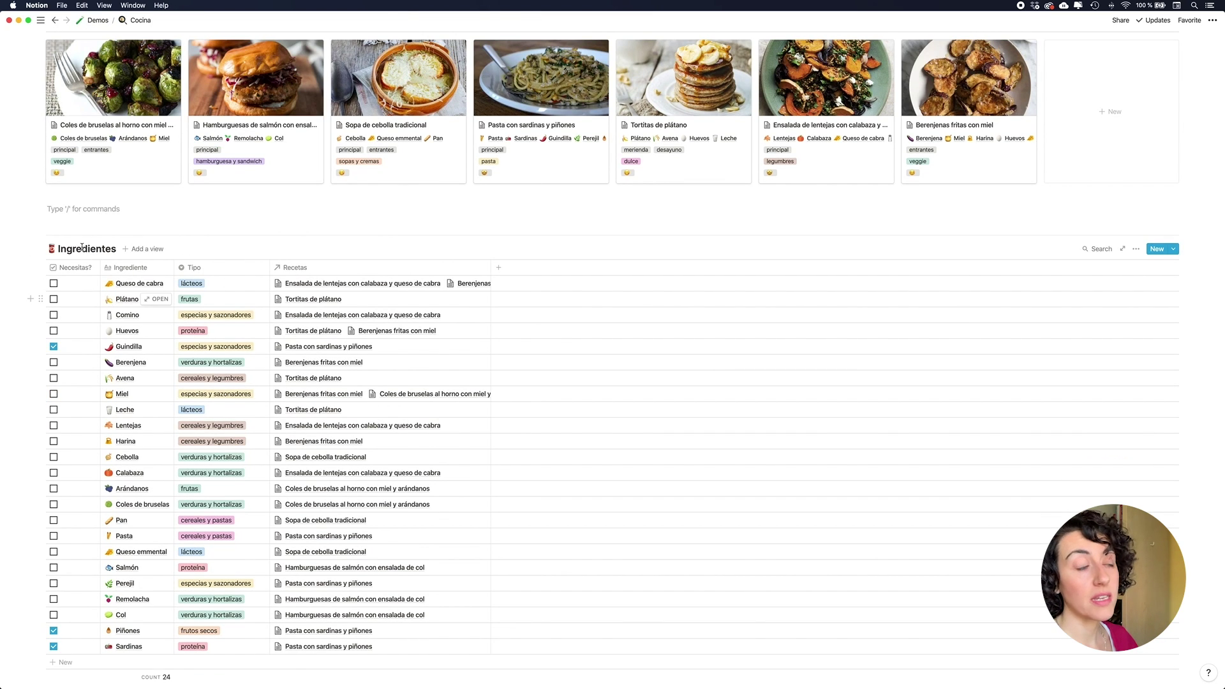
left_click(534, 91)
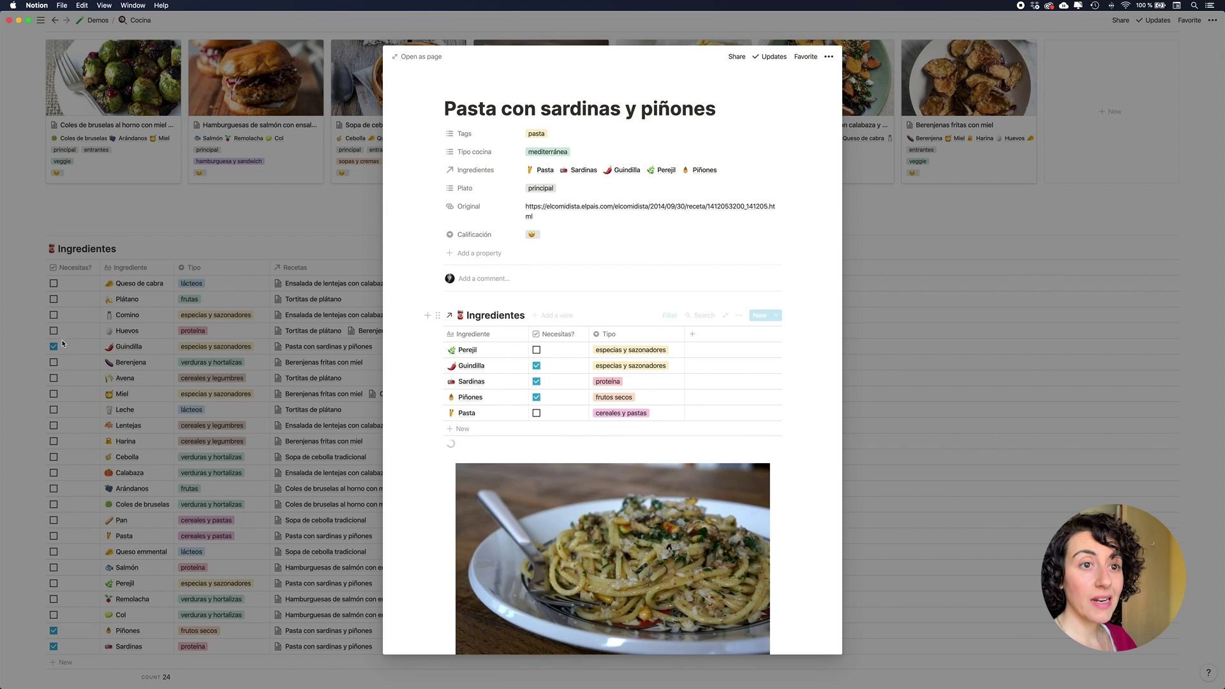
left_click(310, 212)
scroll(312, 215, "down", 2)
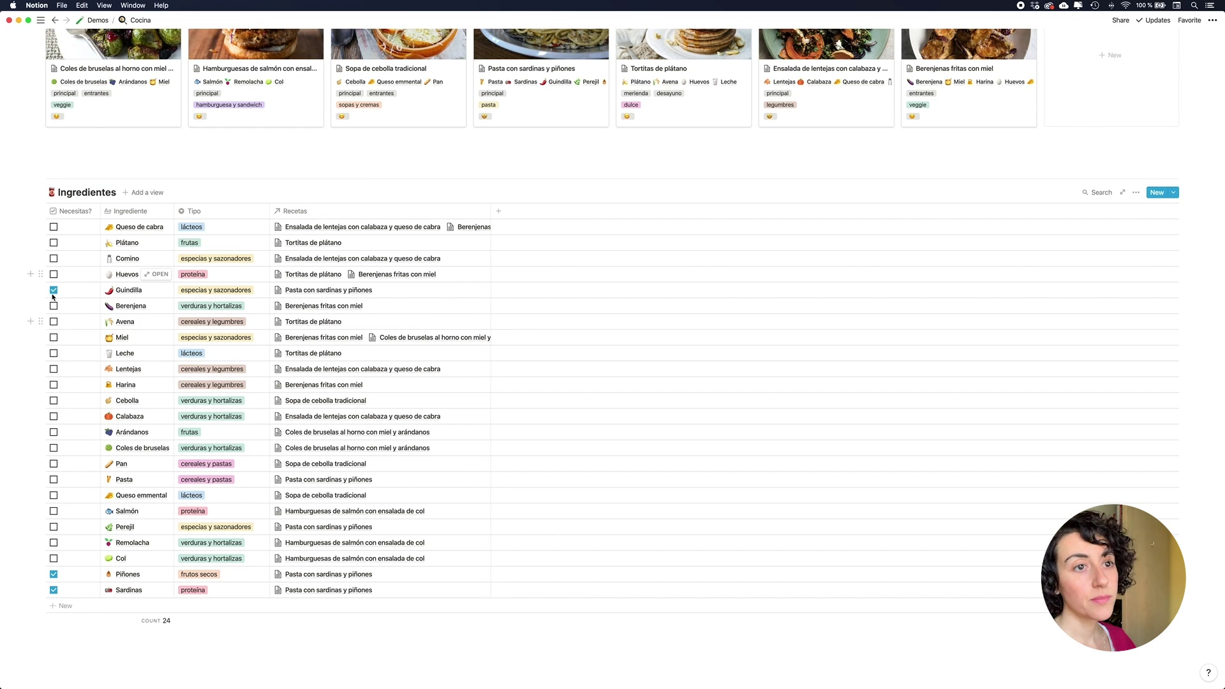
scroll(412, 319, "up", 2)
scroll(411, 319, "up", 3)
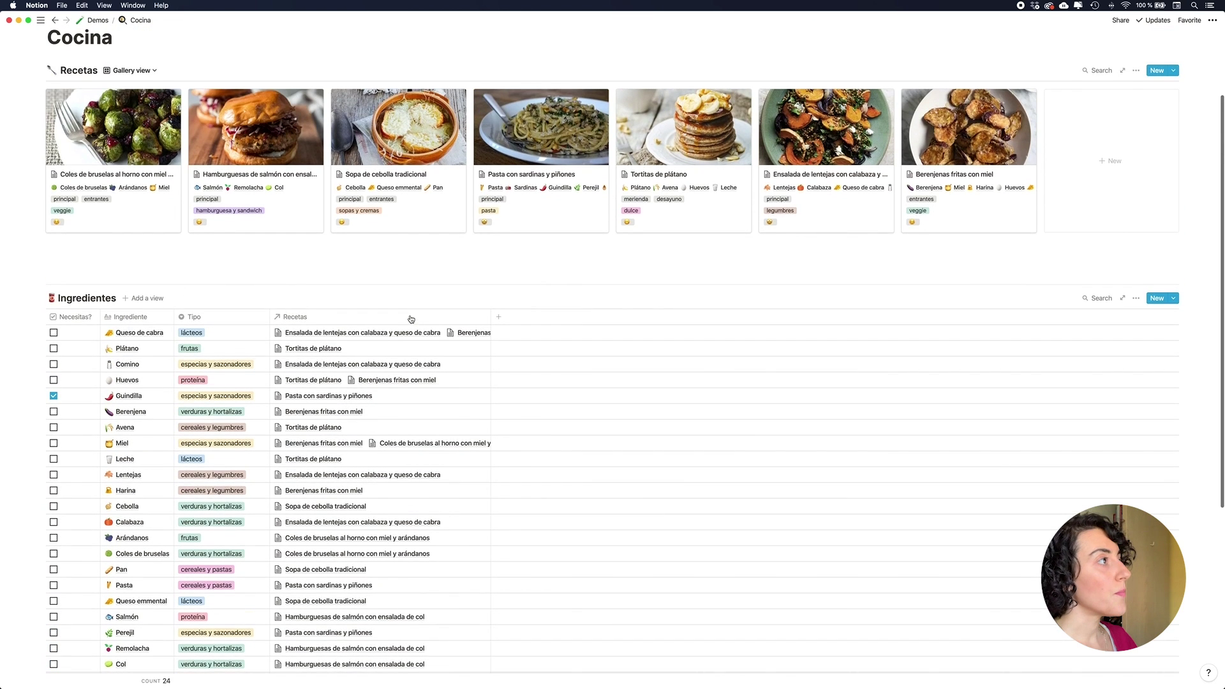